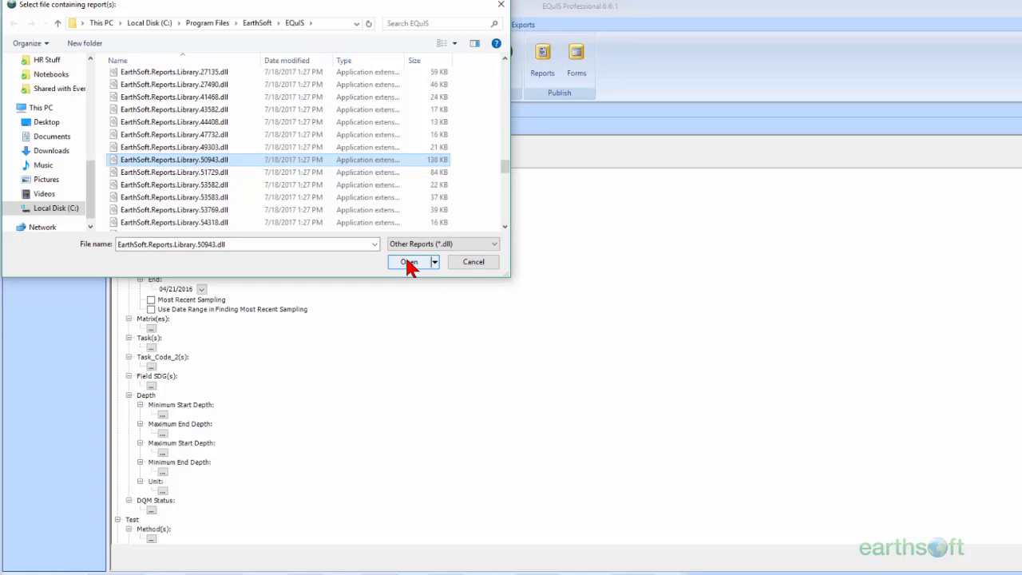
Step: Load EarthSoft.Reports.Library.50943.dll for publishing and expand the parameter list of Analytical Results II
{"action": "left_click", "coordinate": [409, 262]}
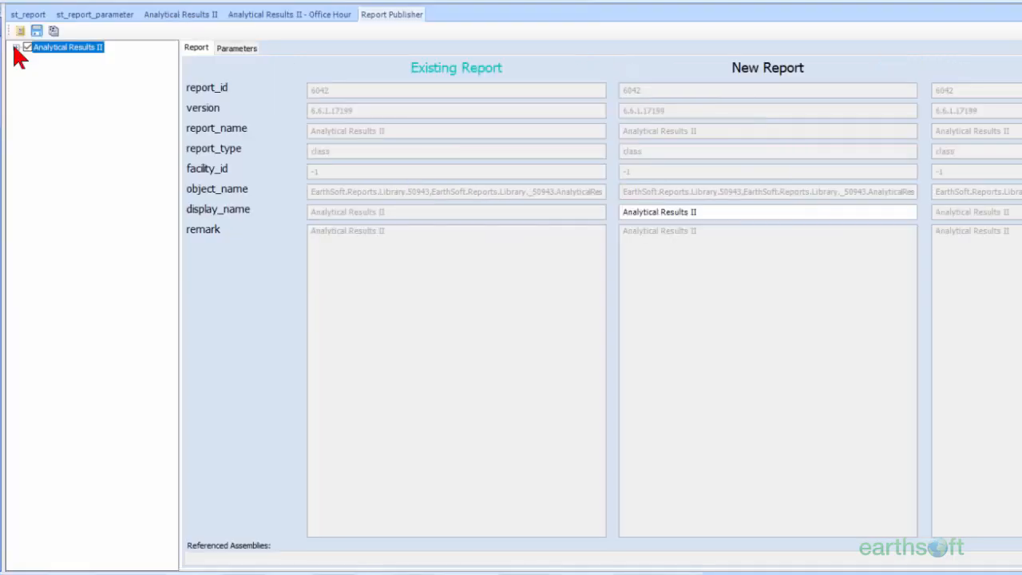
{"action": "left_click", "coordinate": [15, 46]}
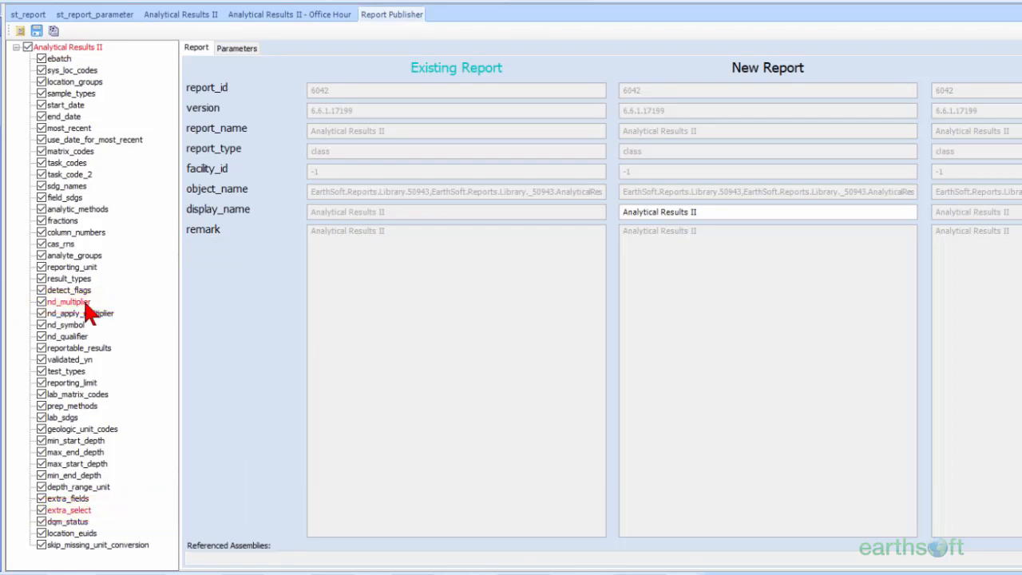
Step: Carry over the existing visibility values to the new parameters: N for nd_multiplier and Y for extra_select
{"action": "left_click", "coordinate": [86, 303]}
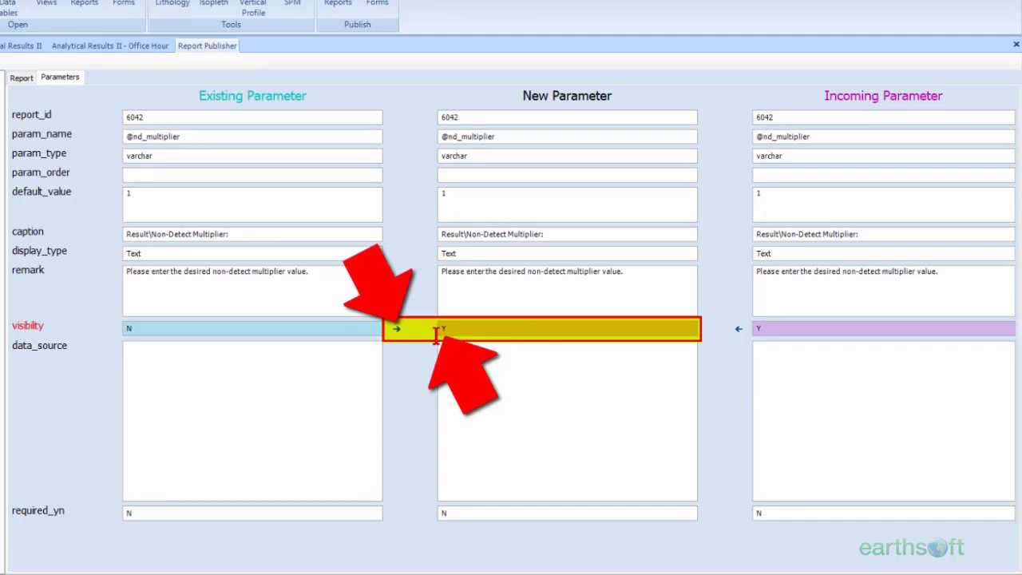
{"action": "left_click", "coordinate": [397, 330]}
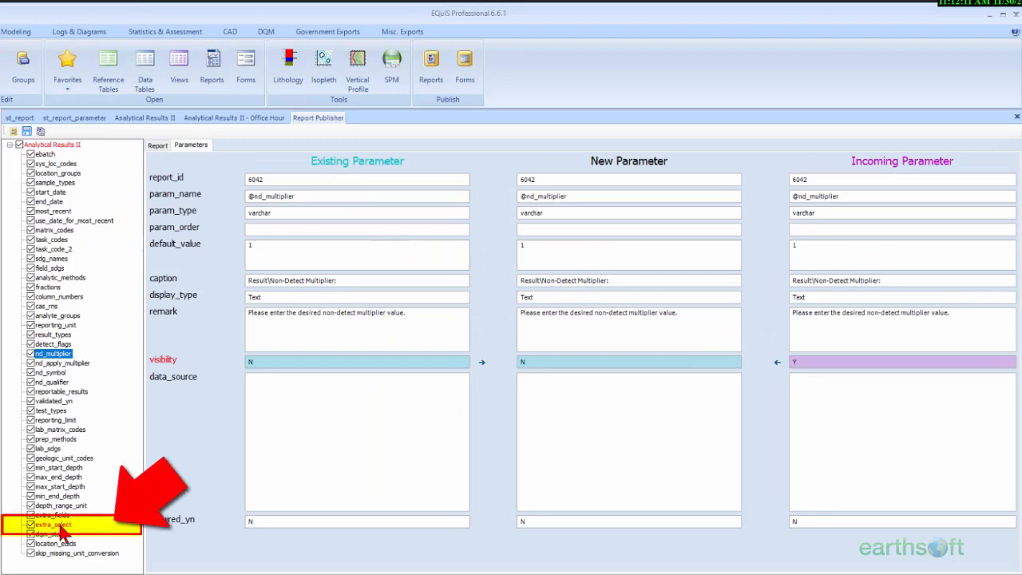
{"action": "left_click", "coordinate": [60, 527]}
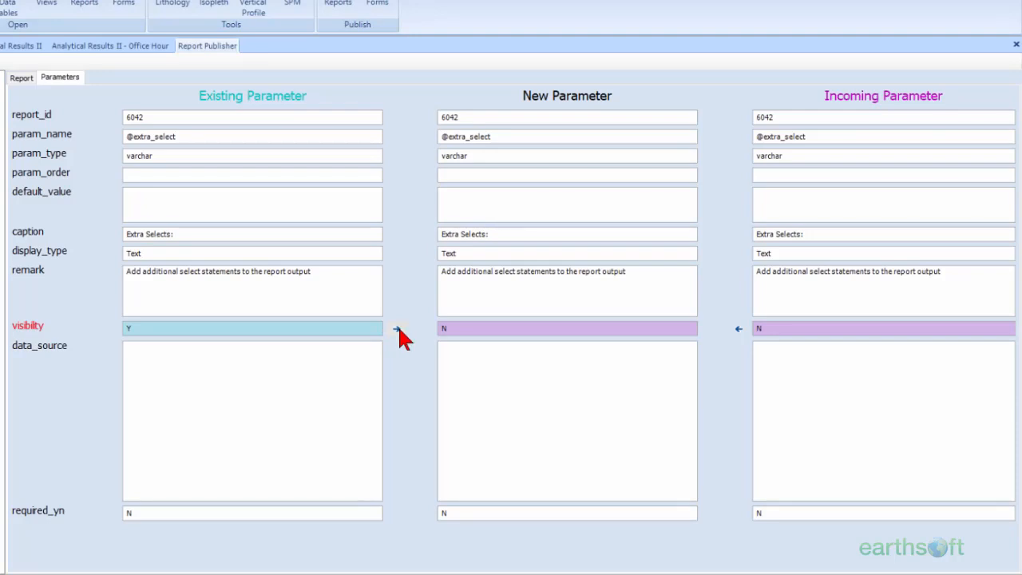
{"action": "left_click", "coordinate": [397, 328]}
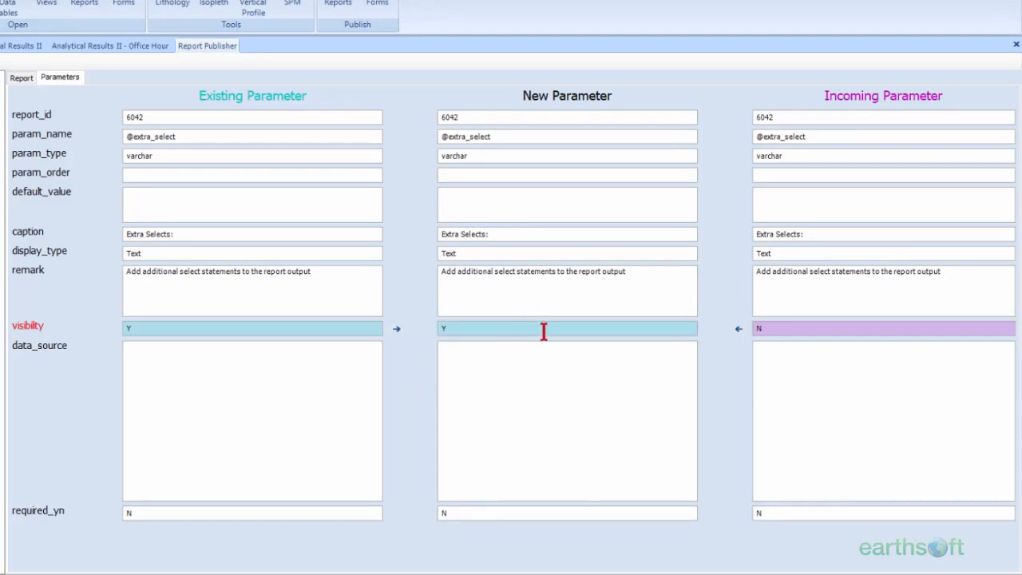
{"action": "left_click", "coordinate": [447, 329]}
{"action": "left_click_drag", "start_coordinate": [450, 329], "coordinate": [423, 329]}
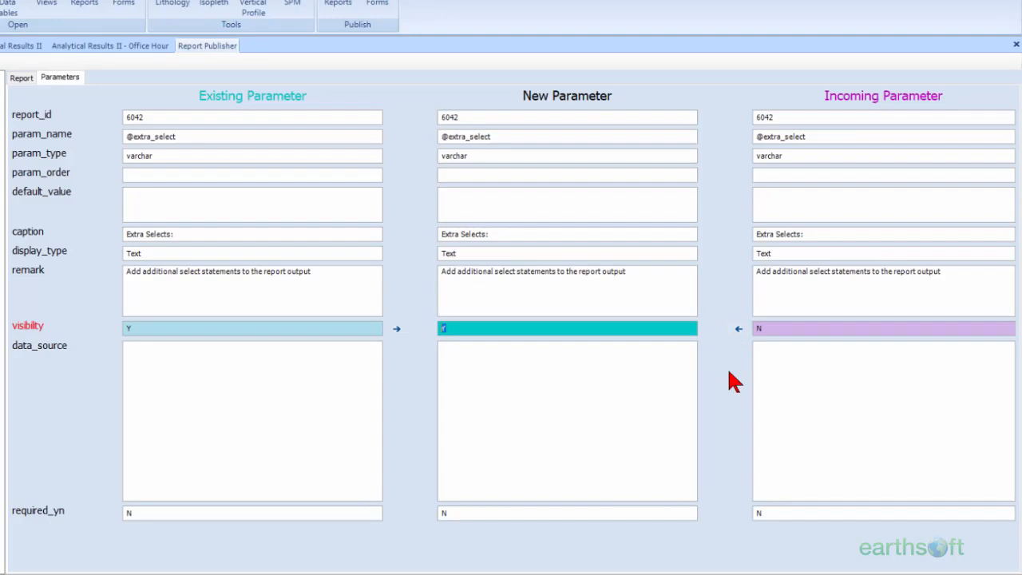
{"action": "left_click", "coordinate": [447, 378]}
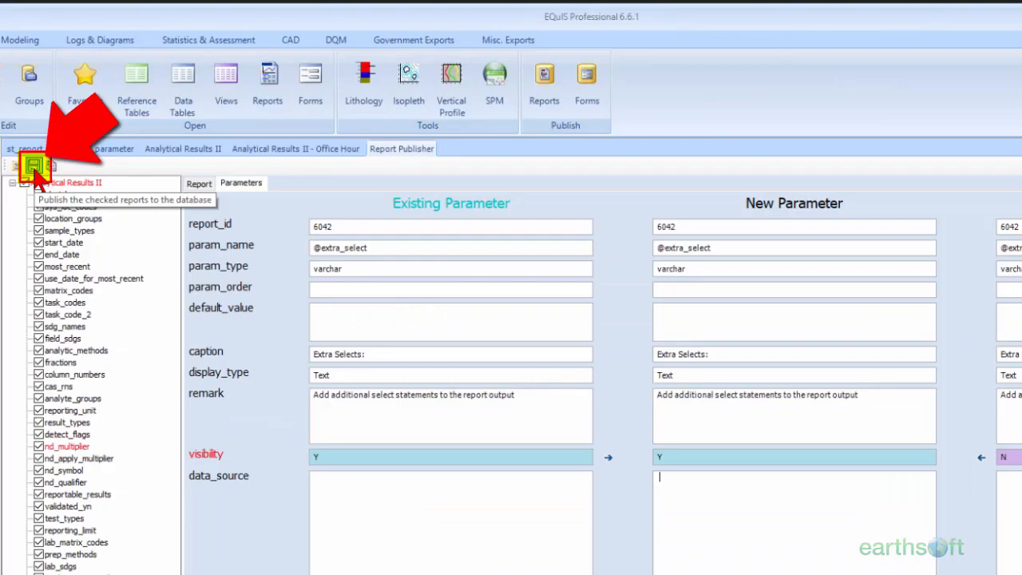
Step: Publish the checked Analytical Results II report to the database, storing its report assembly there as well
{"action": "left_click", "coordinate": [49, 248]}
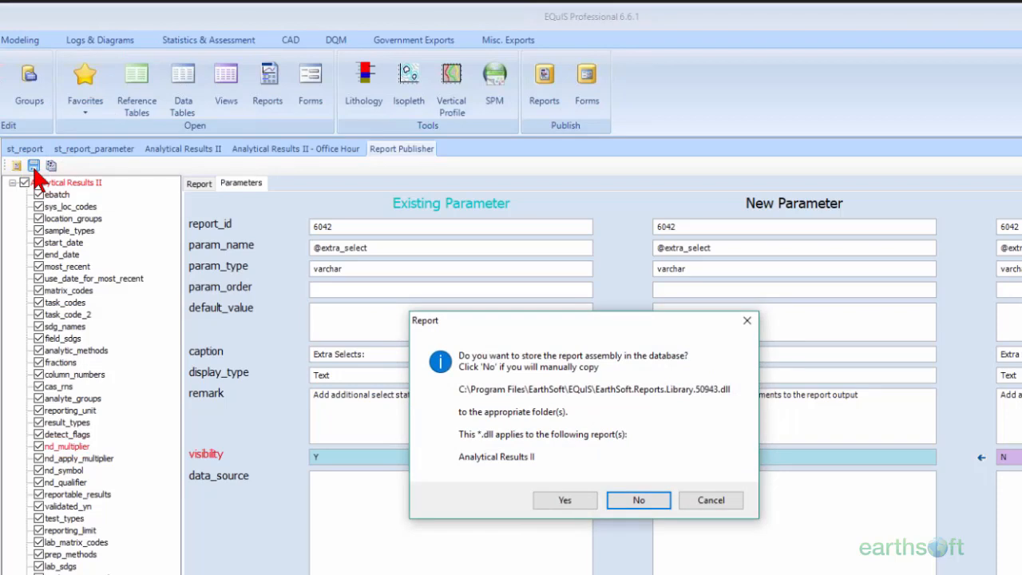
{"action": "left_click", "coordinate": [562, 500]}
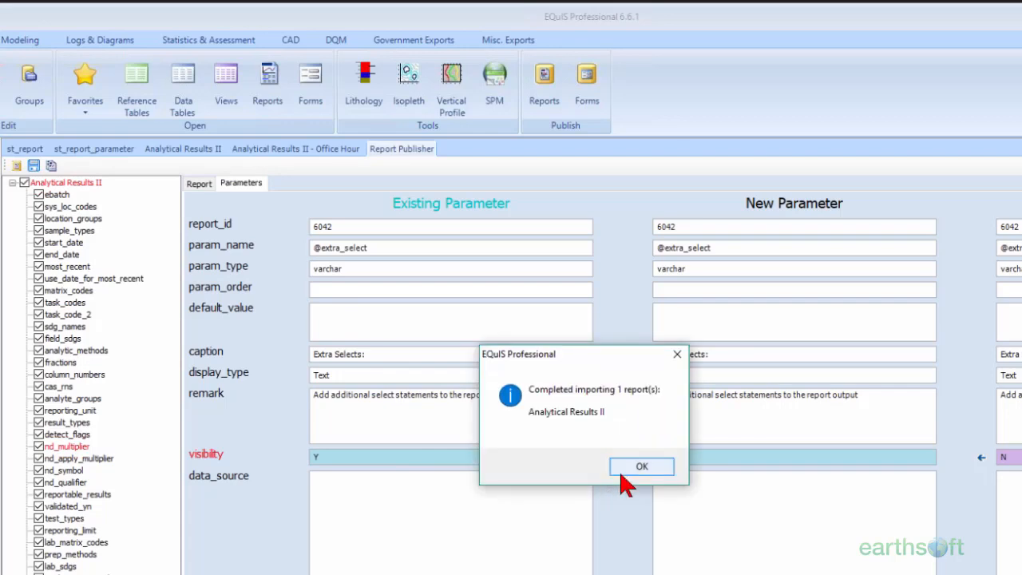
{"action": "left_click", "coordinate": [625, 478]}
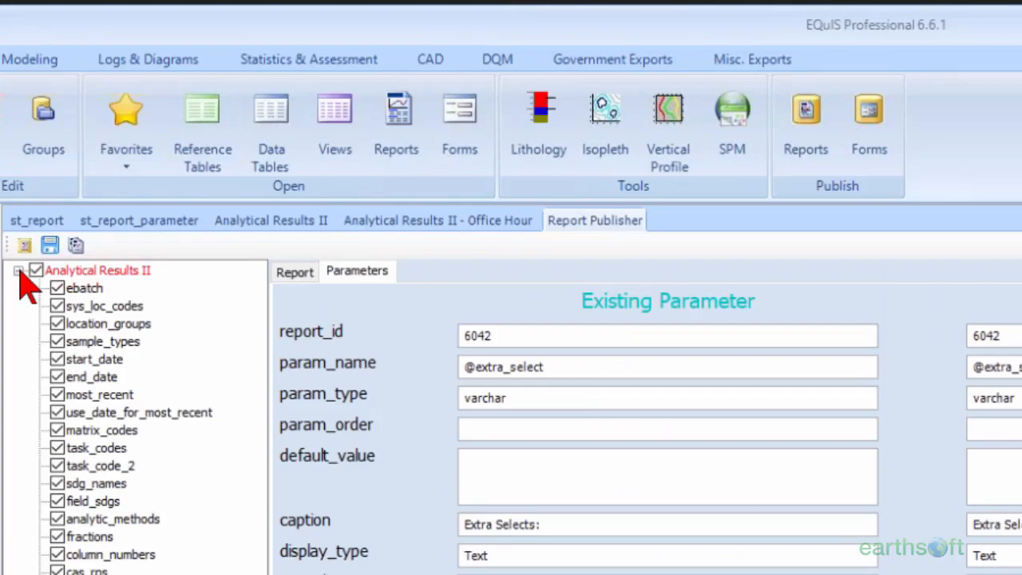
Step: Make a copy of the Analytical Results II report and expand the parameters of the copy
{"action": "left_click", "coordinate": [12, 183]}
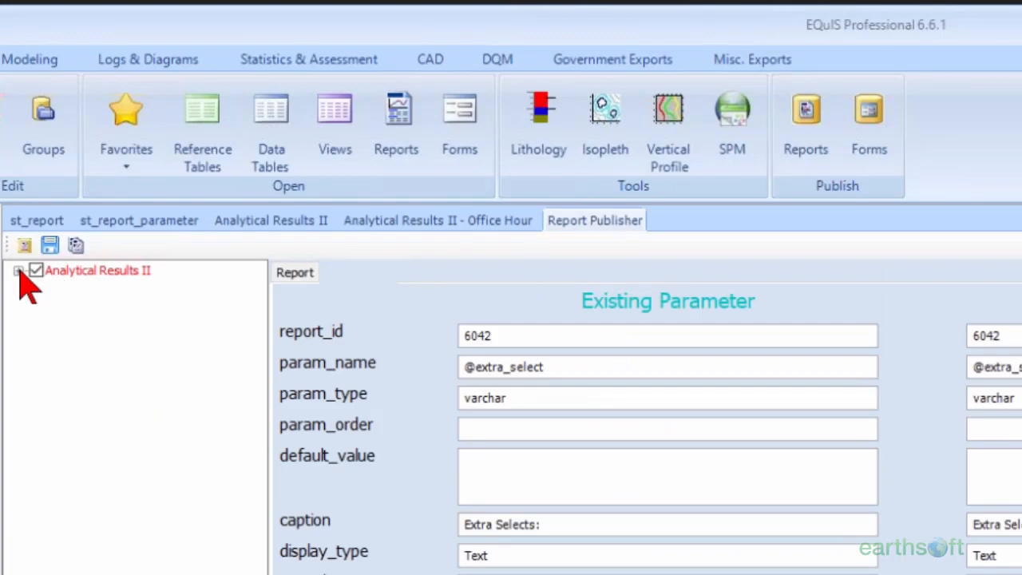
{"action": "left_click", "coordinate": [40, 183]}
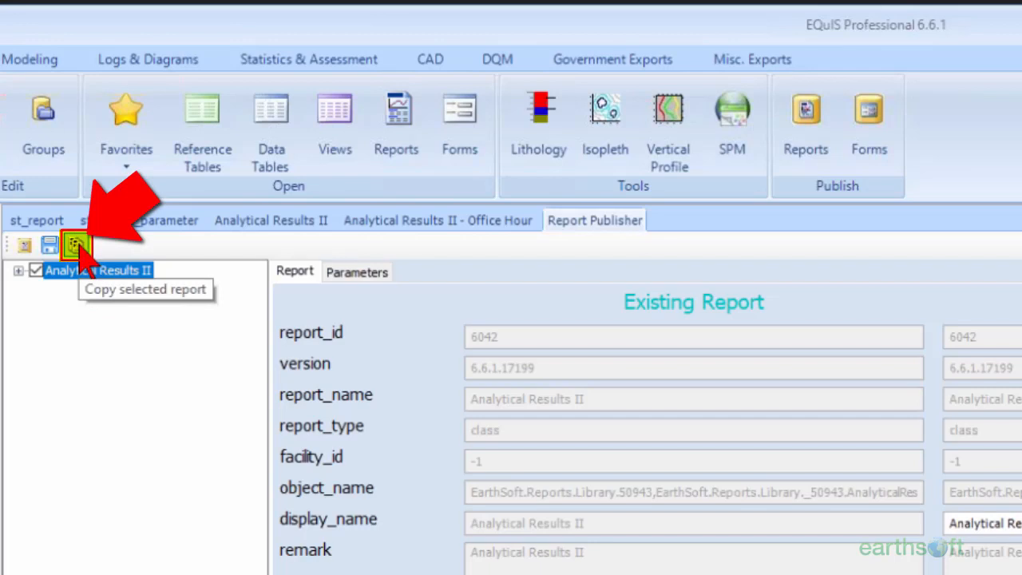
{"action": "left_click", "coordinate": [77, 244]}
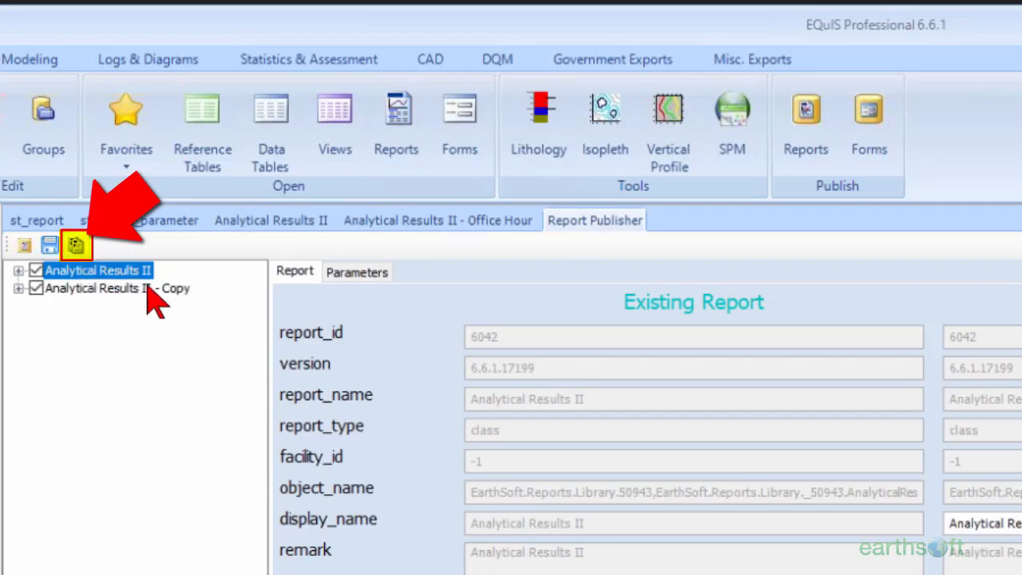
{"action": "left_click", "coordinate": [149, 290]}
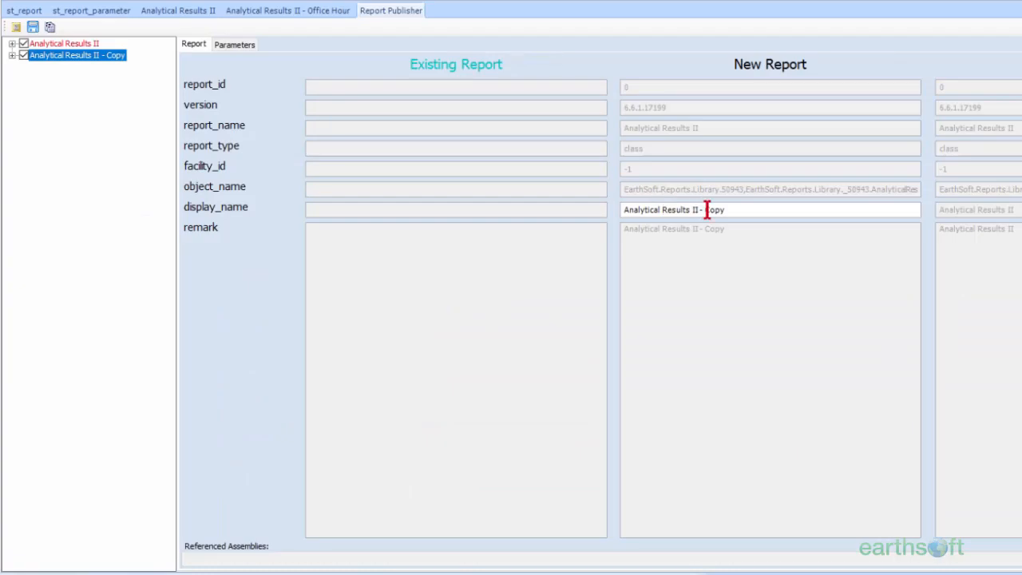
{"action": "left_click_drag", "start_coordinate": [707, 209], "coordinate": [735, 210]}
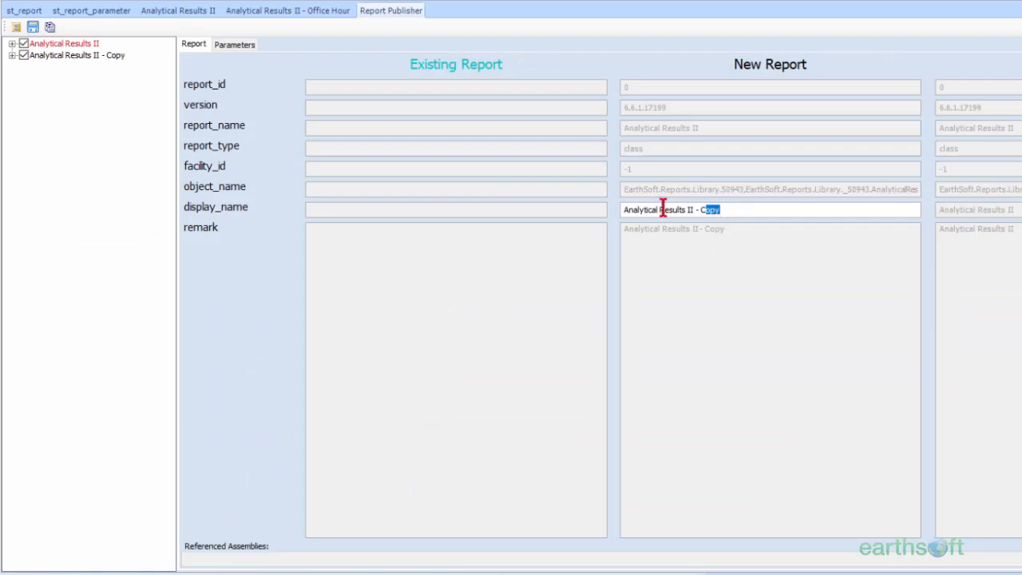
{"action": "left_click", "coordinate": [12, 55]}
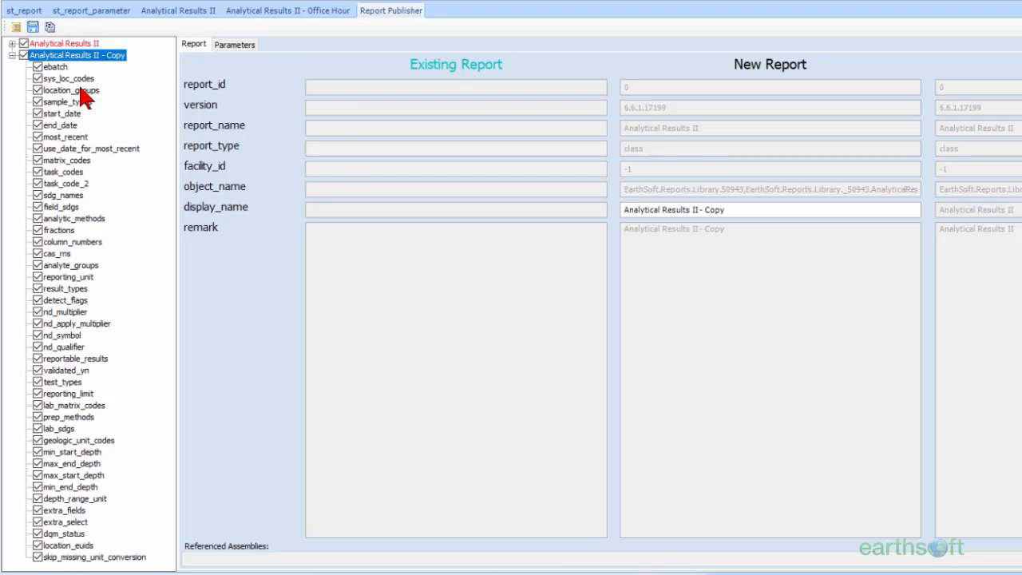
Step: Close the Report Publisher without publishing the copied report
{"action": "right_click", "coordinate": [372, 12]}
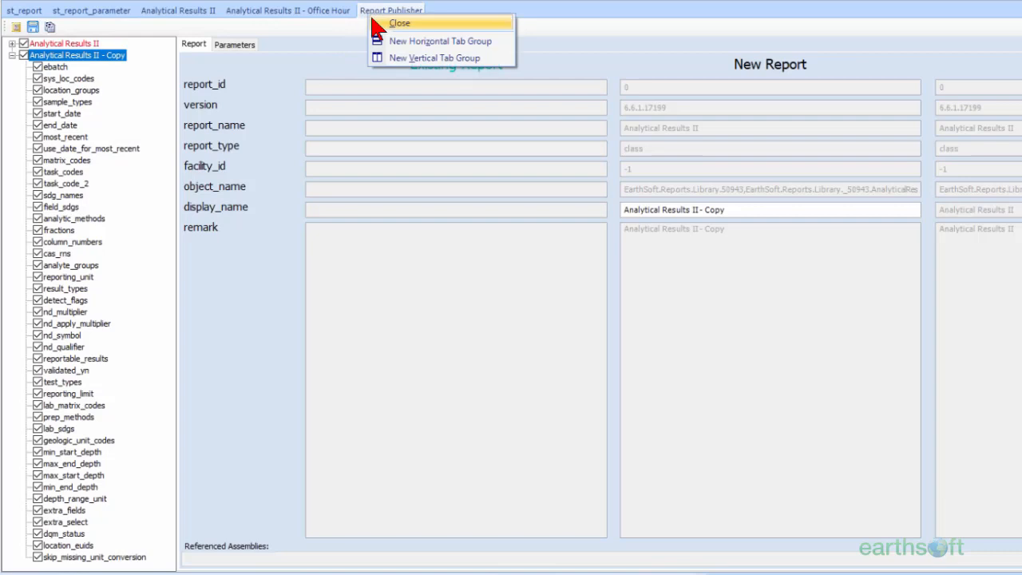
{"action": "left_click", "coordinate": [378, 24]}
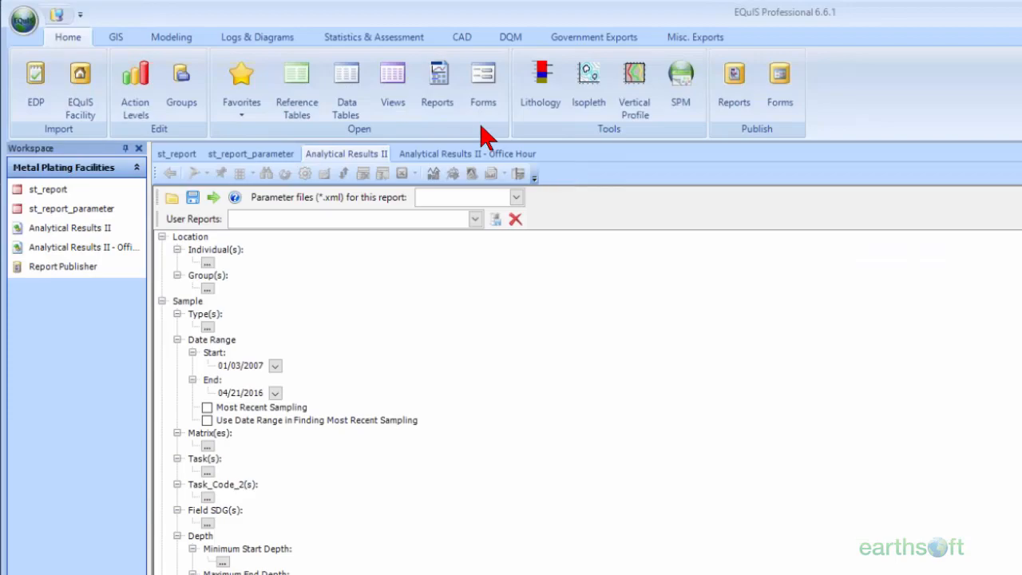
Step: Refresh the list of available reports, browse it to the Analytical Results II entries and leave without opening one
{"action": "left_click", "coordinate": [462, 106]}
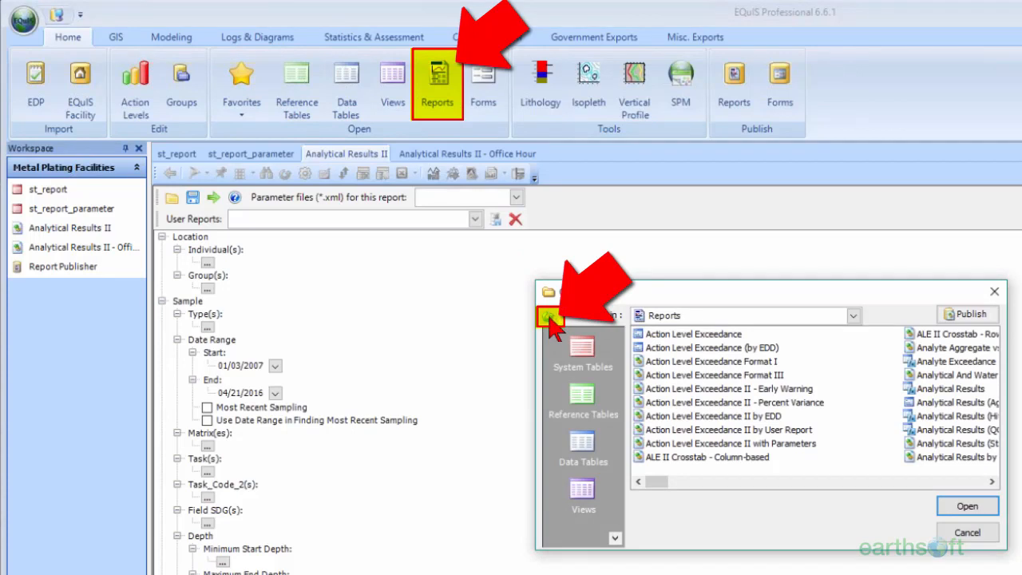
{"action": "left_click", "coordinate": [549, 317]}
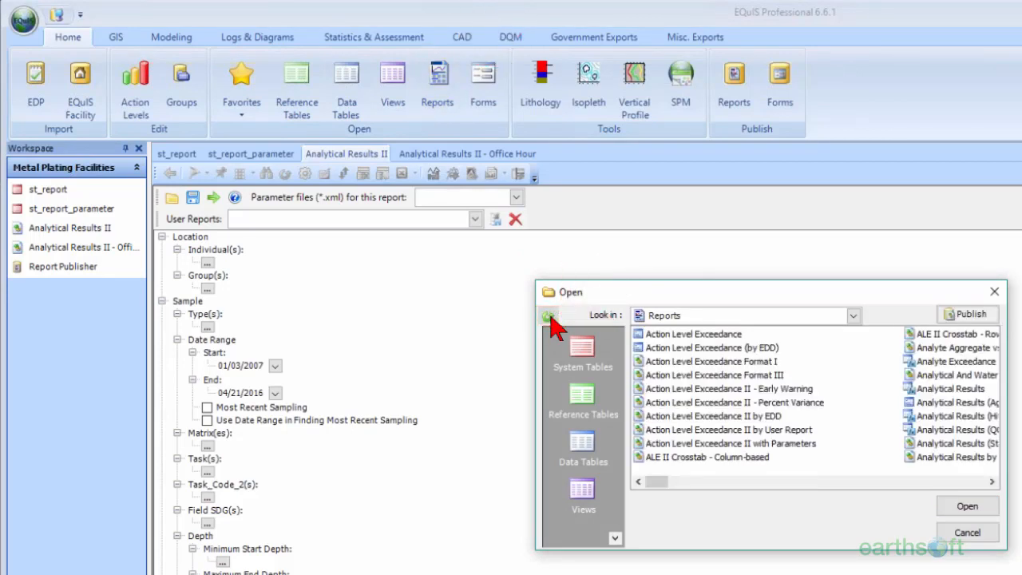
{"action": "left_click_drag", "start_coordinate": [648, 482], "coordinate": [708, 484]}
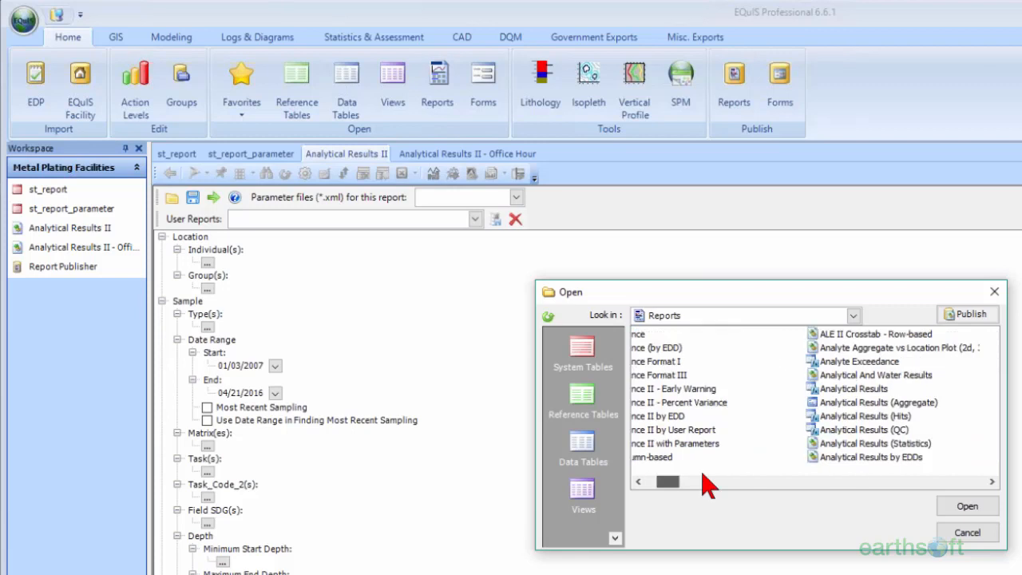
{"action": "left_click", "coordinate": [708, 483]}
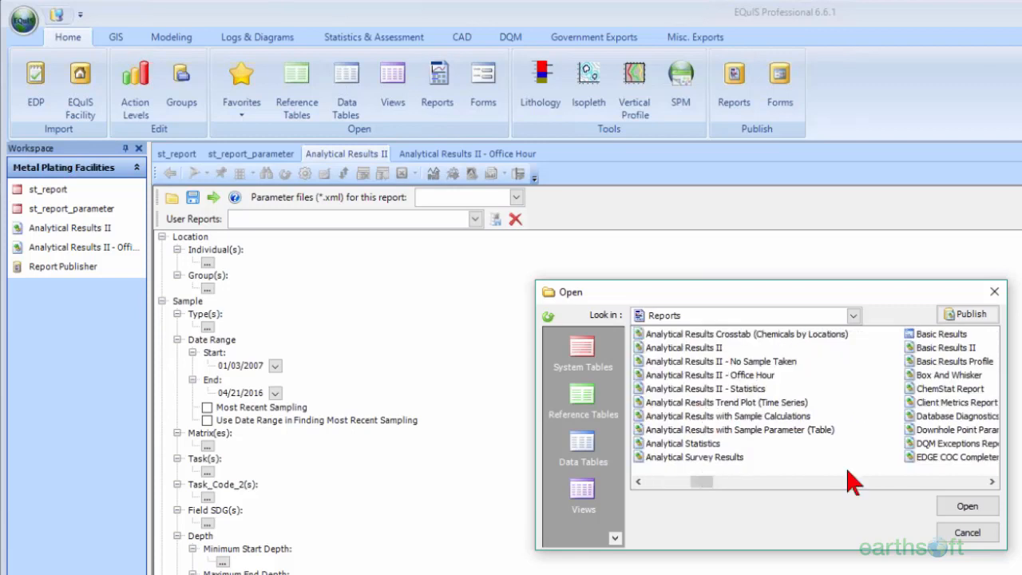
{"action": "left_click", "coordinate": [958, 535]}
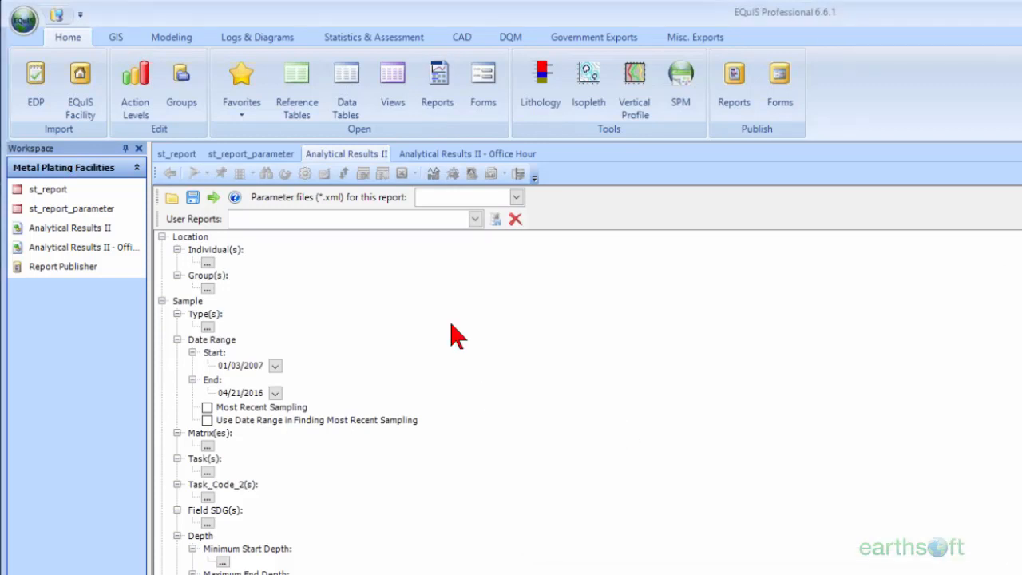
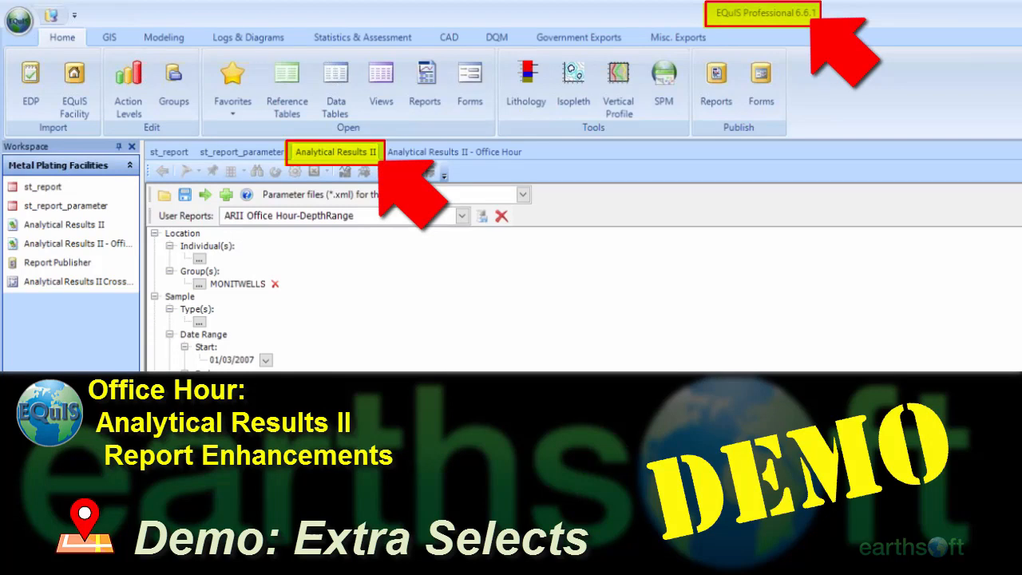
Step: Examine the Extra Selects expression of the ARII Office Hour-DepthRange user report
{"action": "scroll", "coordinate": [558, 399], "scroll_direction": "down", "scroll_amount": 3}
{"action": "scroll", "coordinate": [409, 445], "scroll_direction": "down", "scroll_amount": 10}
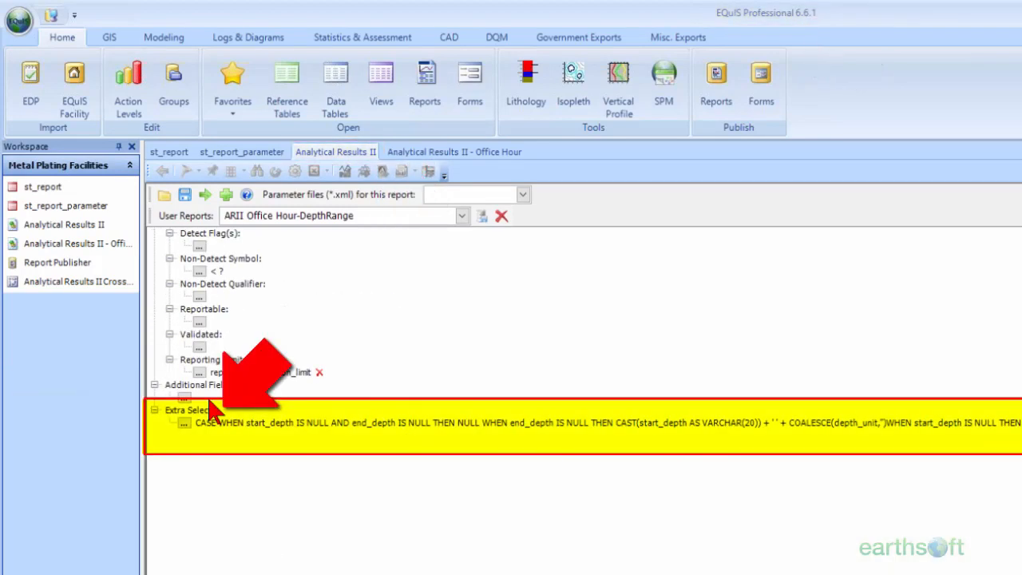
{"action": "left_click", "coordinate": [237, 435]}
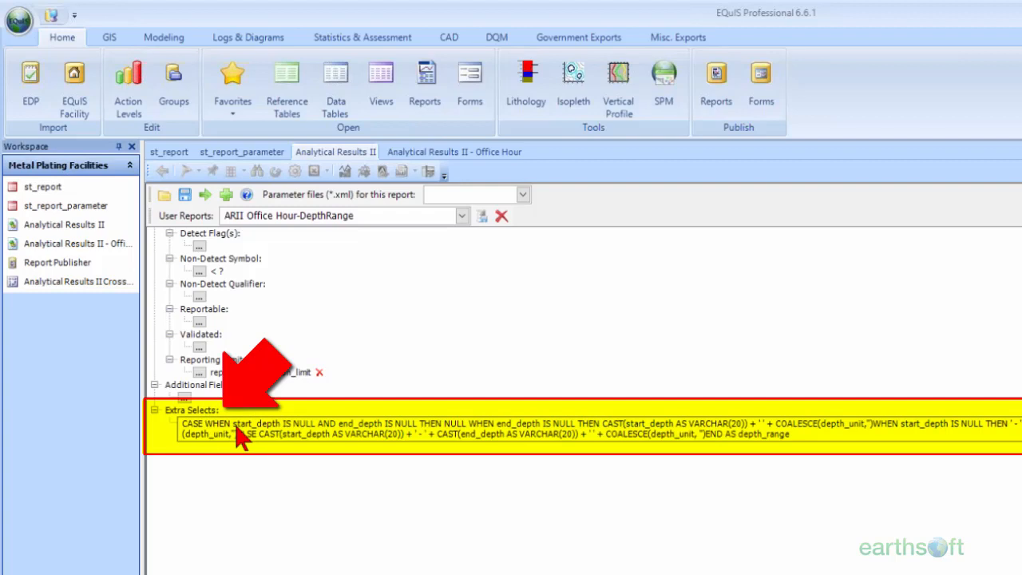
{"action": "left_click", "coordinate": [237, 491]}
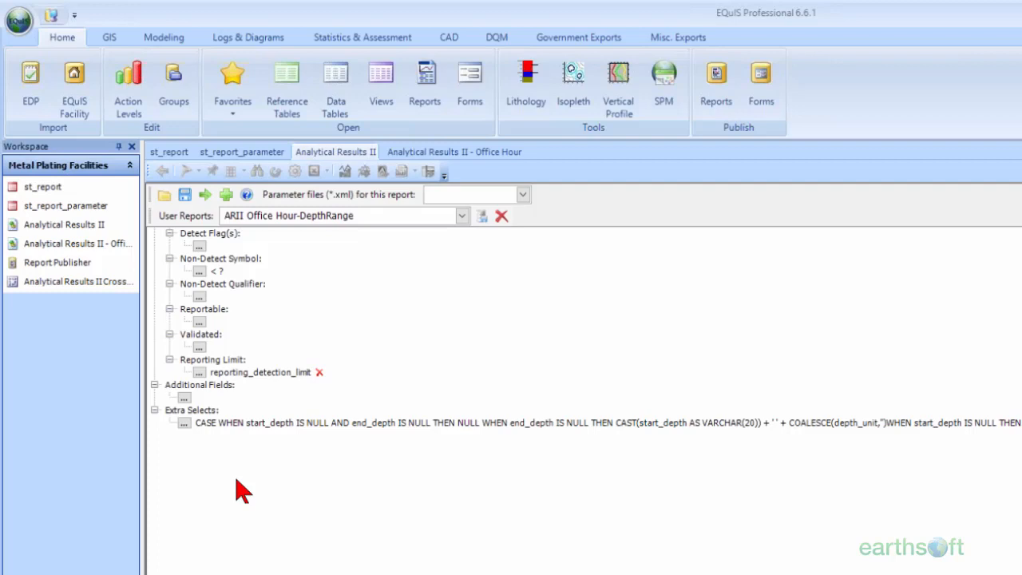
Step: Look up the report_id of Analytical Results II in the st_report table
{"action": "left_click", "coordinate": [257, 153]}
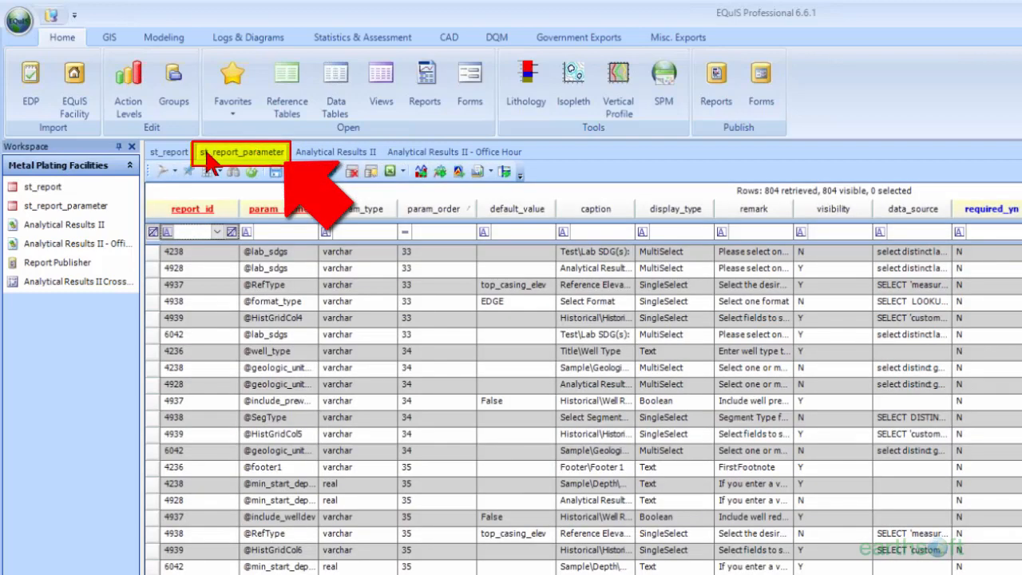
{"action": "left_click", "coordinate": [170, 152]}
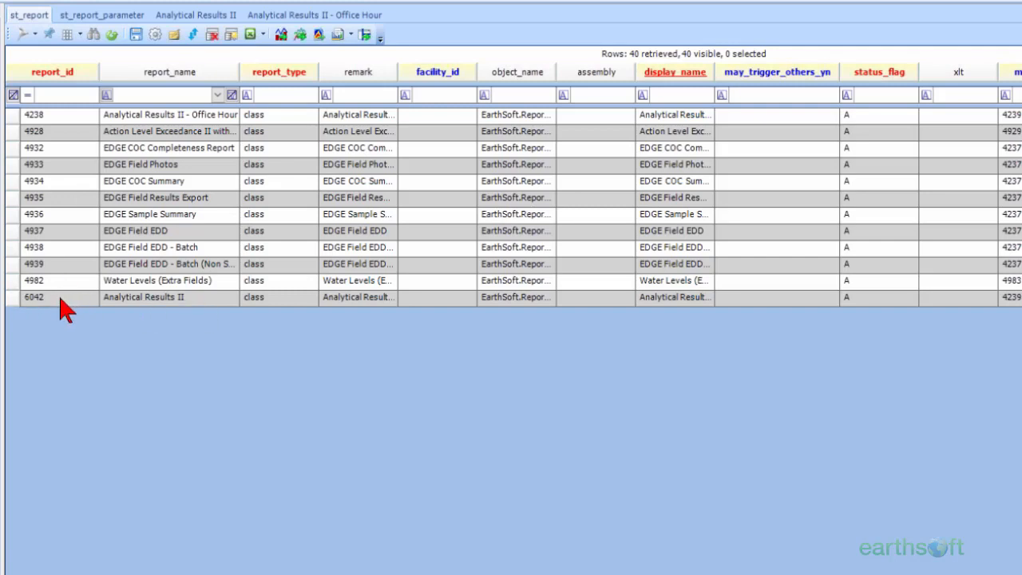
{"action": "left_click", "coordinate": [12, 297]}
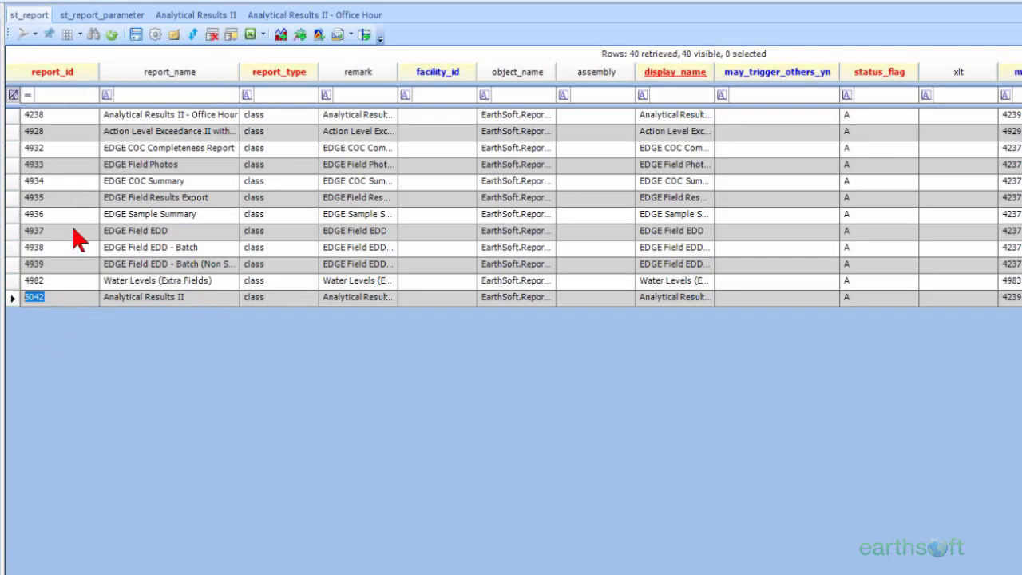
{"action": "left_click", "coordinate": [99, 17]}
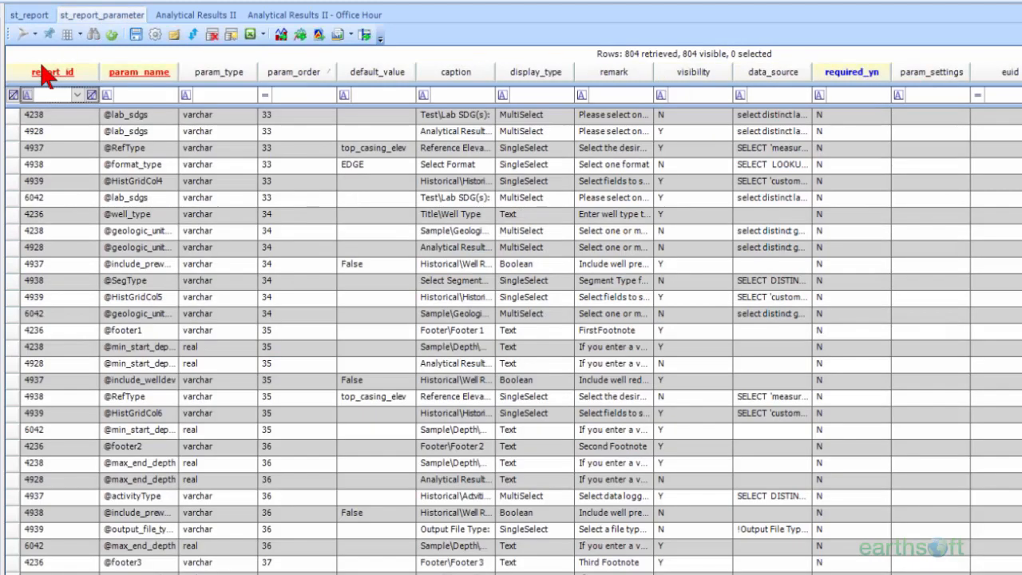
{"action": "left_click", "coordinate": [49, 95]}
{"action": "type", "text": "6042"}
{"action": "key", "text": "Return"}
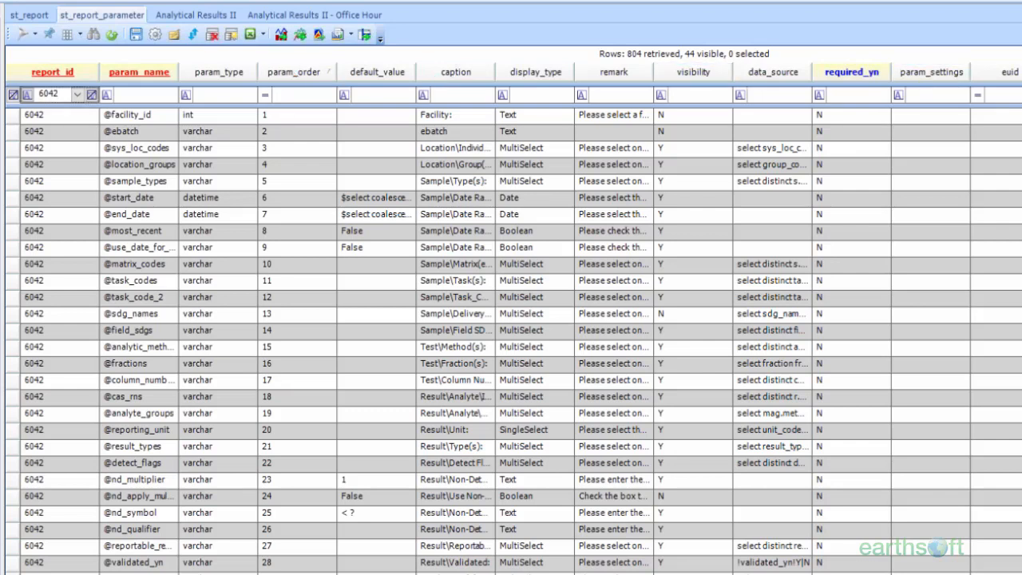
{"action": "scroll", "coordinate": [521, 323], "scroll_direction": "down", "scroll_amount": 3}
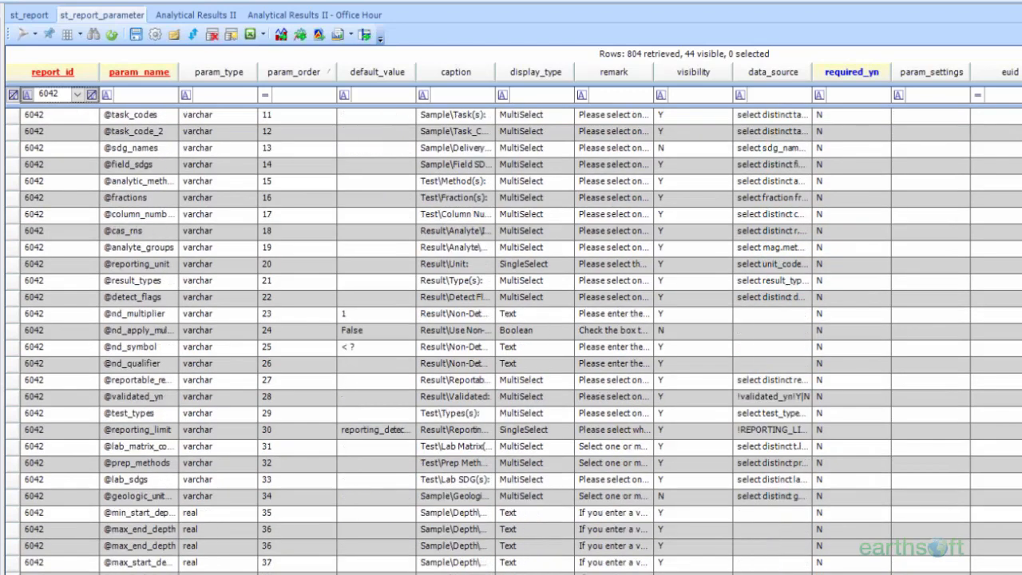
{"action": "scroll", "coordinate": [934, 354], "scroll_direction": "down", "scroll_amount": 5}
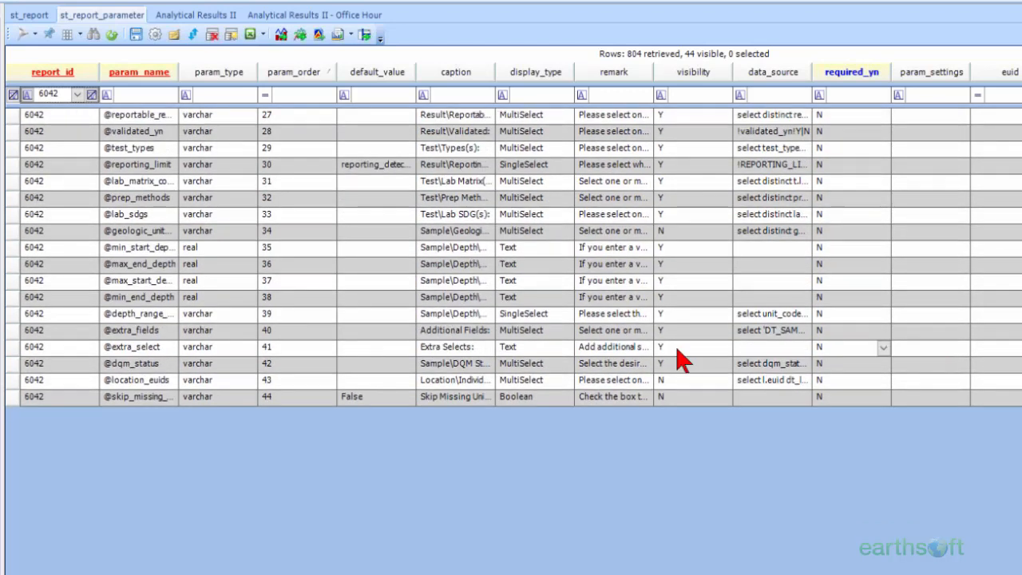
{"action": "left_click", "coordinate": [12, 348]}
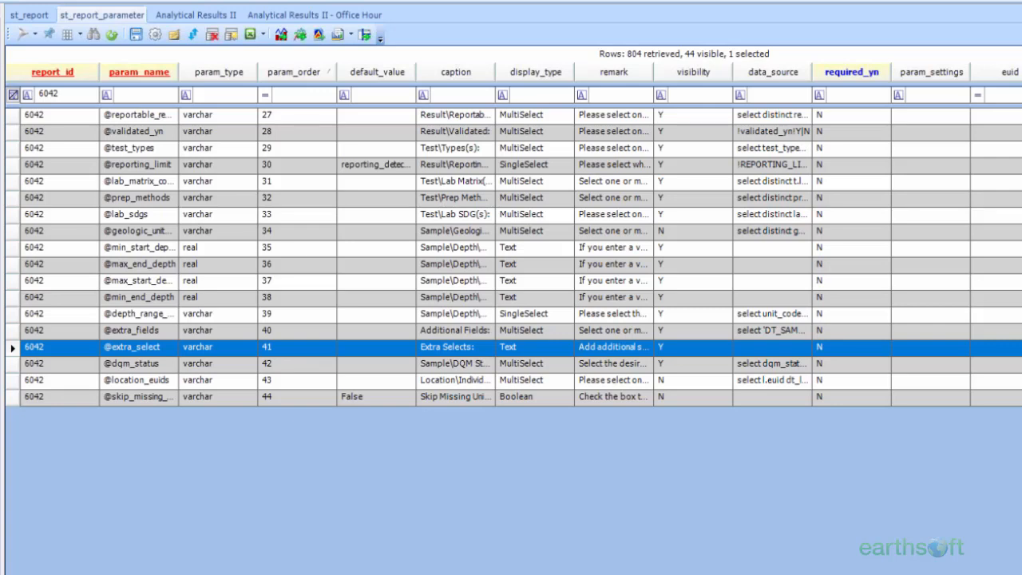
{"action": "left_click", "coordinate": [367, 348]}
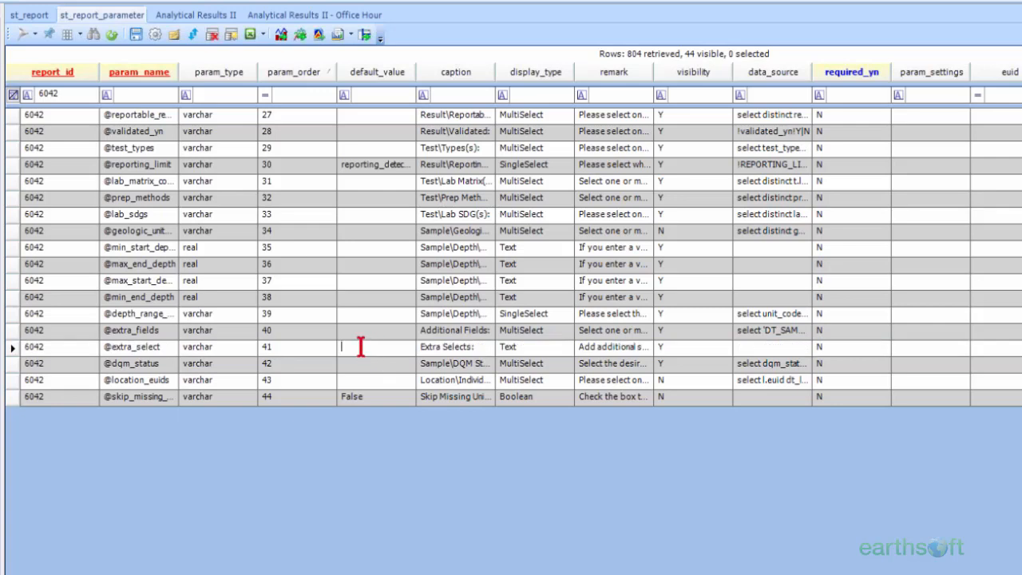
{"action": "key", "text": "ctrl+v"}
{"action": "left_click", "coordinate": [657, 349]}
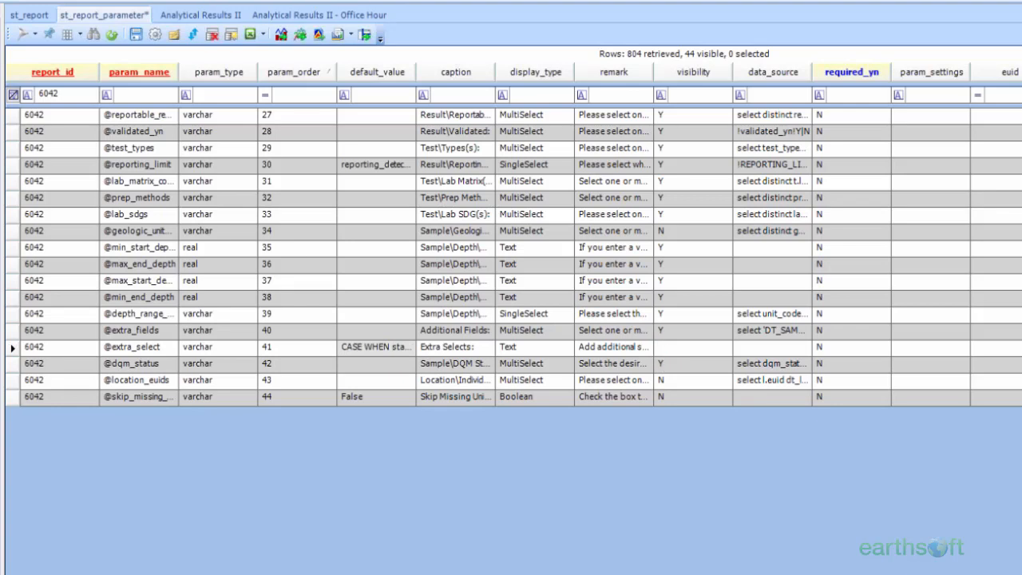
{"action": "type", "text": "N"}
Step: Run Analytical Results II with the ARII Office Hour-DepthRange user report, review the output columns and return to the parameters
{"action": "left_click", "coordinate": [225, 16]}
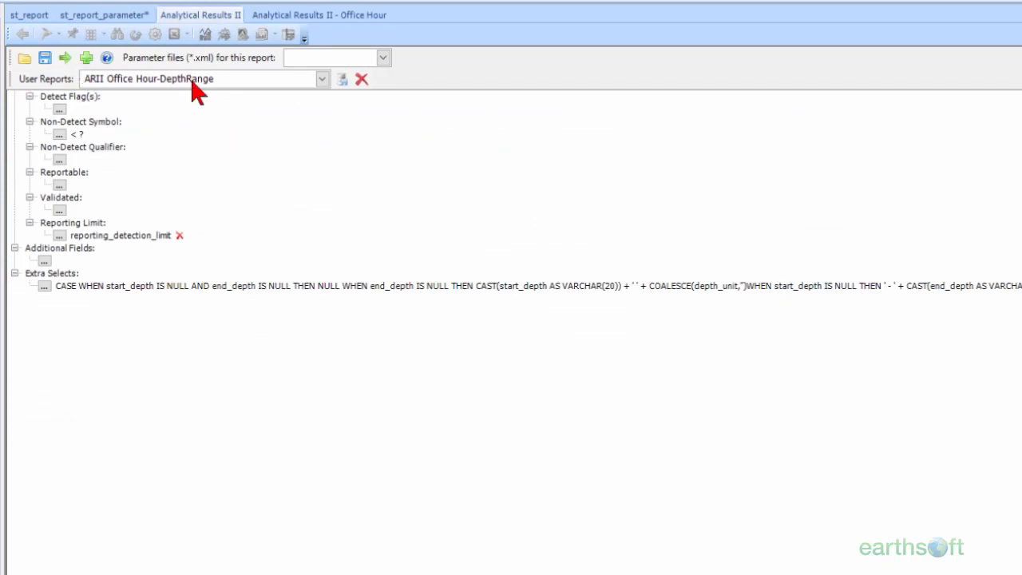
{"action": "left_click", "coordinate": [64, 58]}
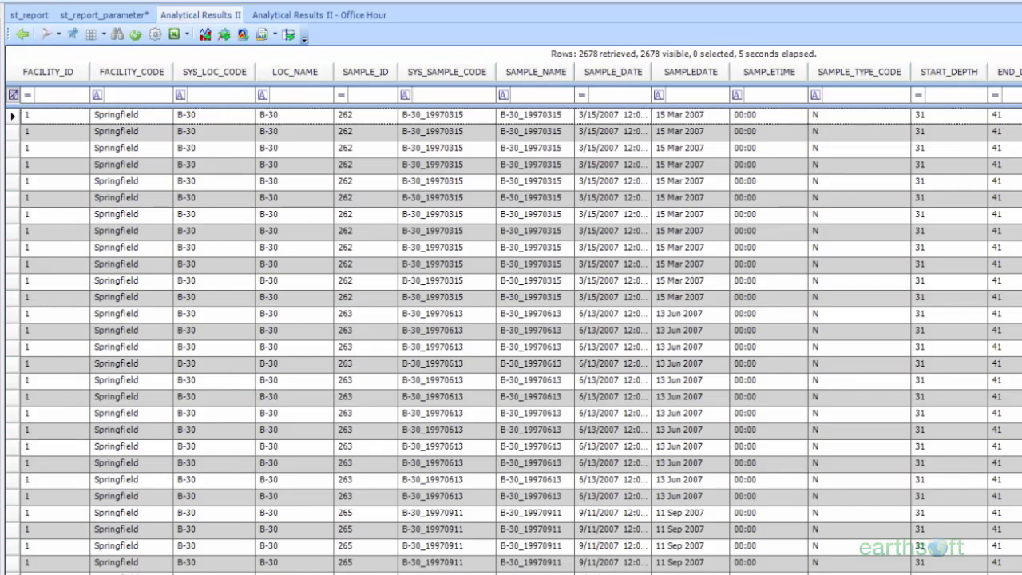
{"action": "scroll", "coordinate": [511, 327], "scroll_direction": "right", "scroll_amount": 10}
{"action": "scroll", "coordinate": [511, 327], "scroll_direction": "right", "scroll_amount": 20}
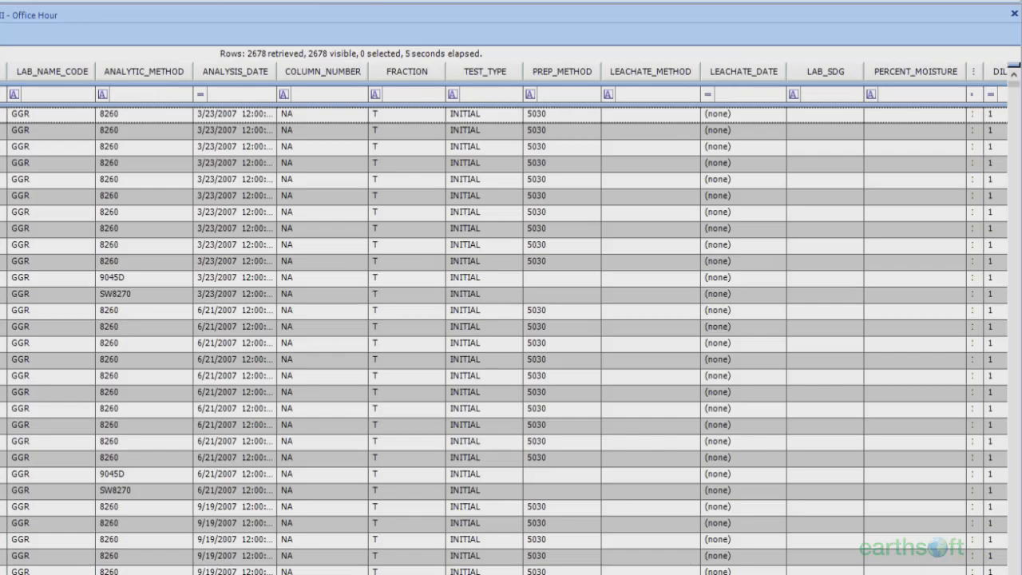
{"action": "scroll", "coordinate": [511, 327], "scroll_direction": "right", "scroll_amount": 5}
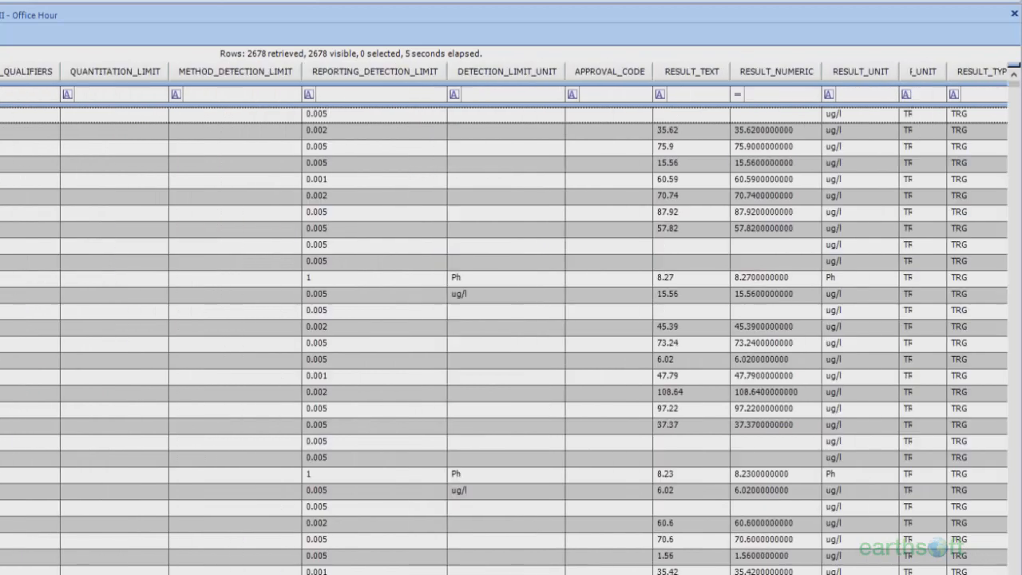
{"action": "scroll", "coordinate": [511, 327], "scroll_direction": "right", "scroll_amount": 8}
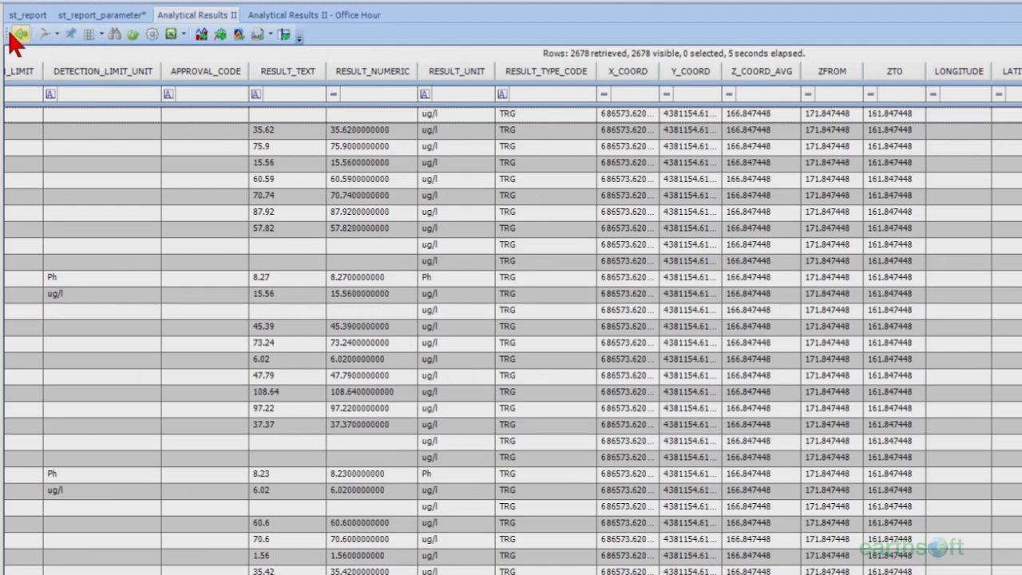
{"action": "left_click", "coordinate": [13, 35]}
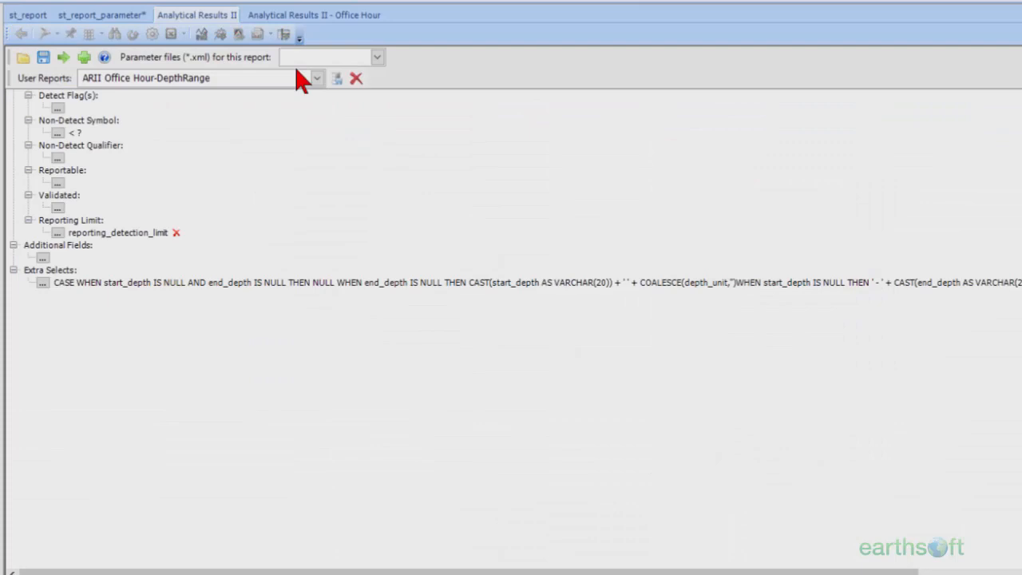
Step: Try running the ARII Office Hour-PercD user report without its METHOD_ANALYTE_GROUP_CODE additional field and read the full result text
{"action": "left_click", "coordinate": [317, 77]}
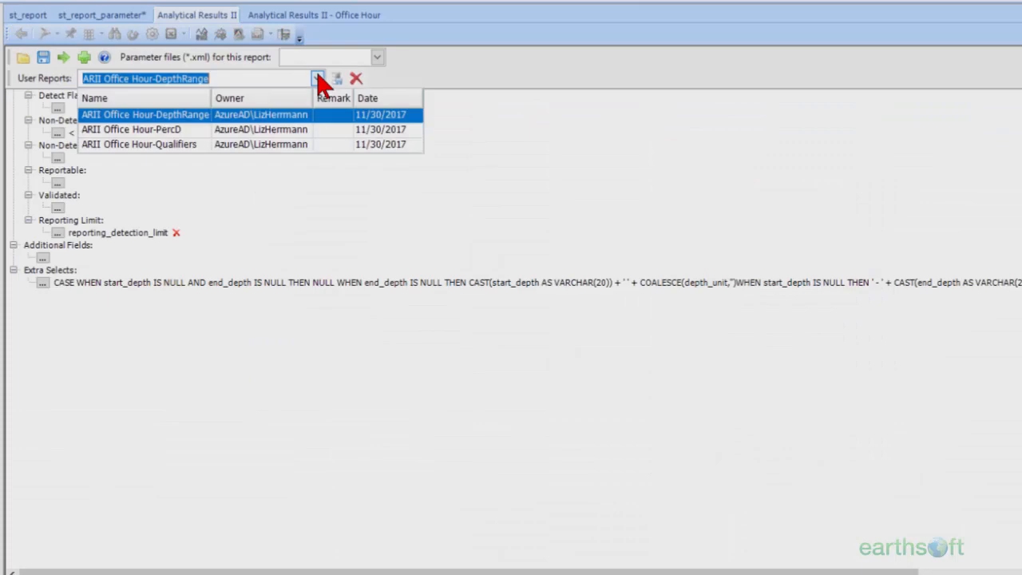
{"action": "left_click", "coordinate": [312, 127]}
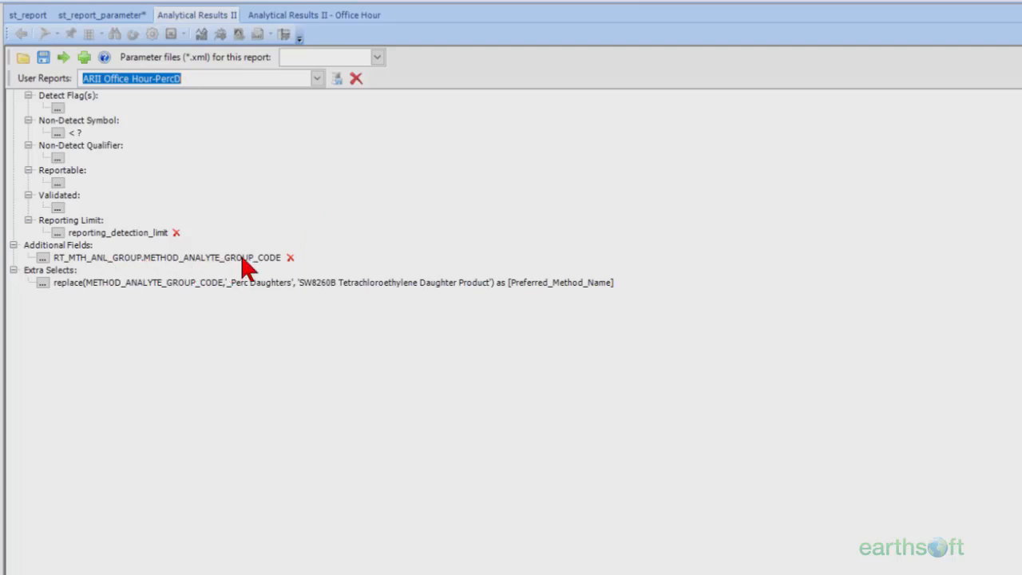
{"action": "left_click", "coordinate": [289, 258]}
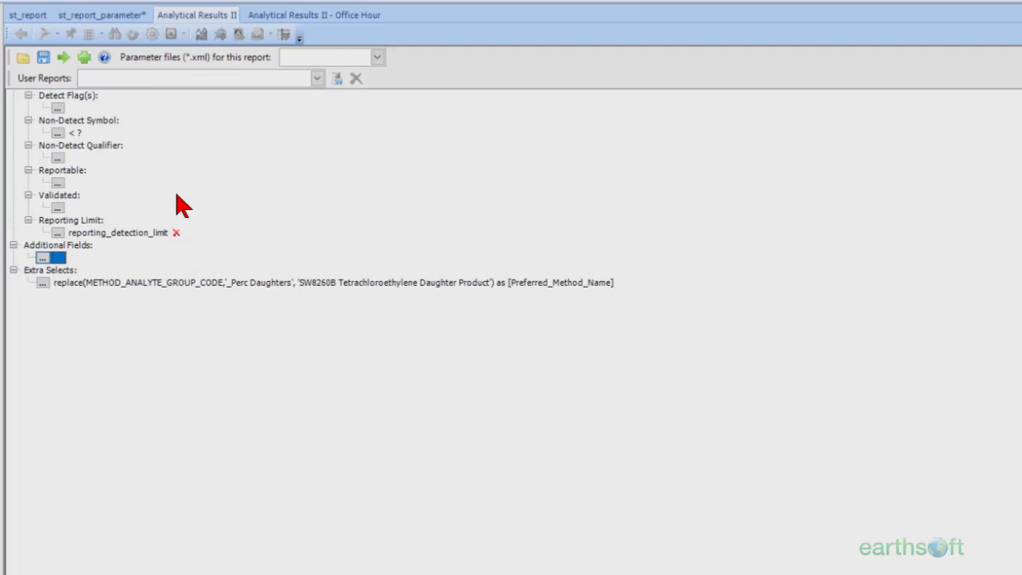
{"action": "left_click", "coordinate": [67, 57]}
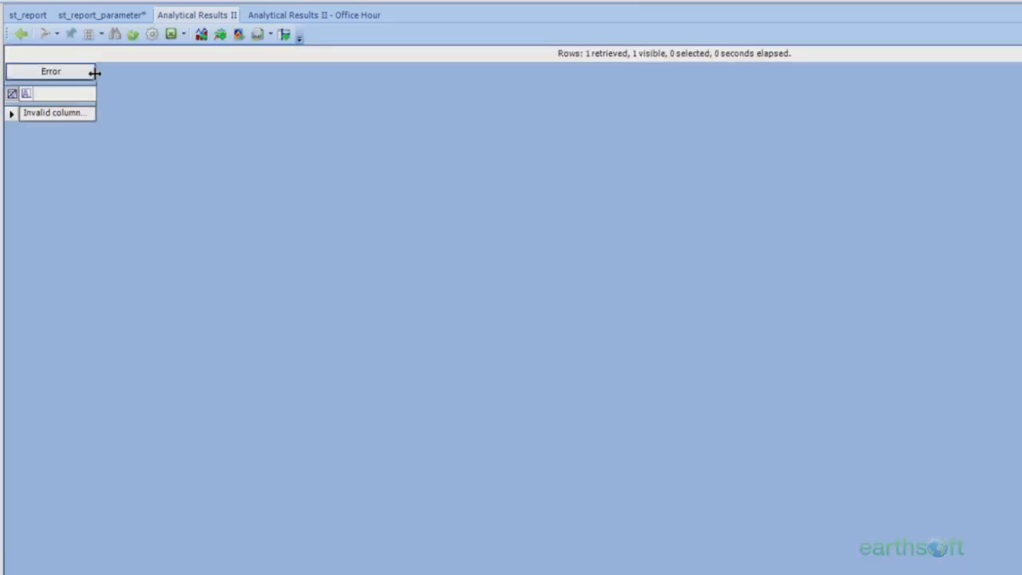
{"action": "double_click", "coordinate": [97, 71]}
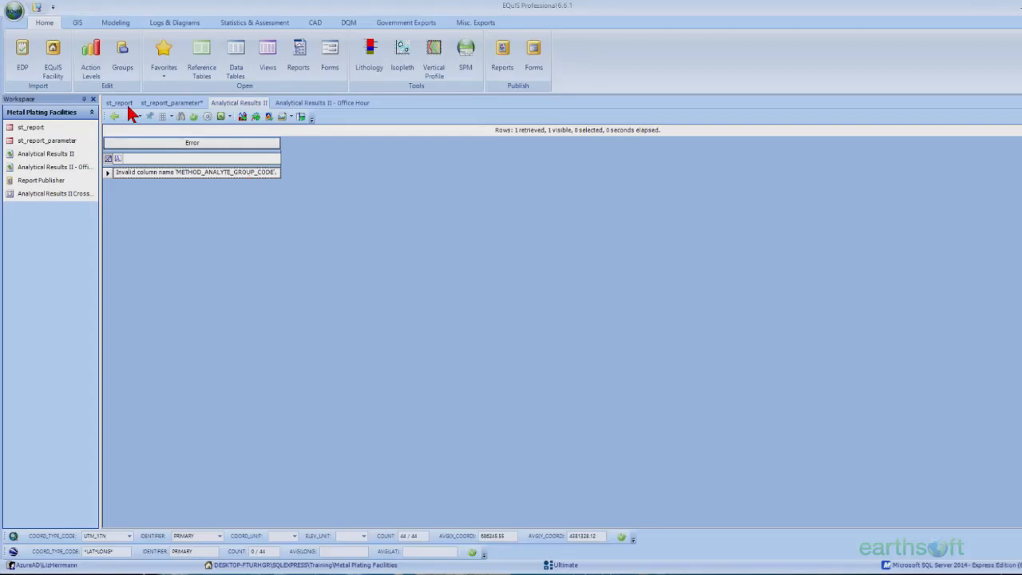
Step: Reload the ARII Office Hour-PercD user report in the report parameters and open its list of additional fields
{"action": "left_click", "coordinate": [21, 34]}
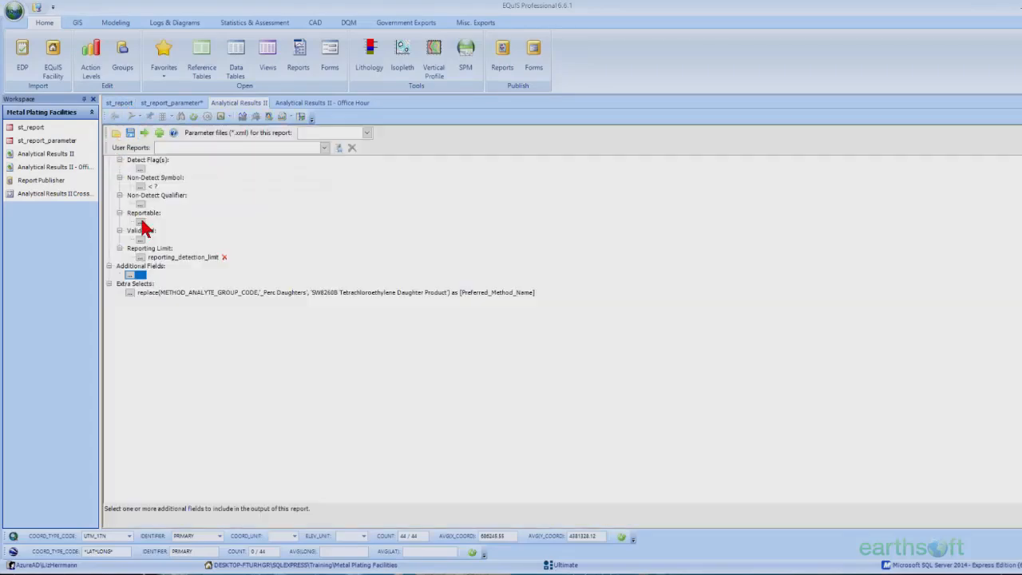
{"action": "left_click", "coordinate": [285, 151]}
{"action": "left_click", "coordinate": [324, 148]}
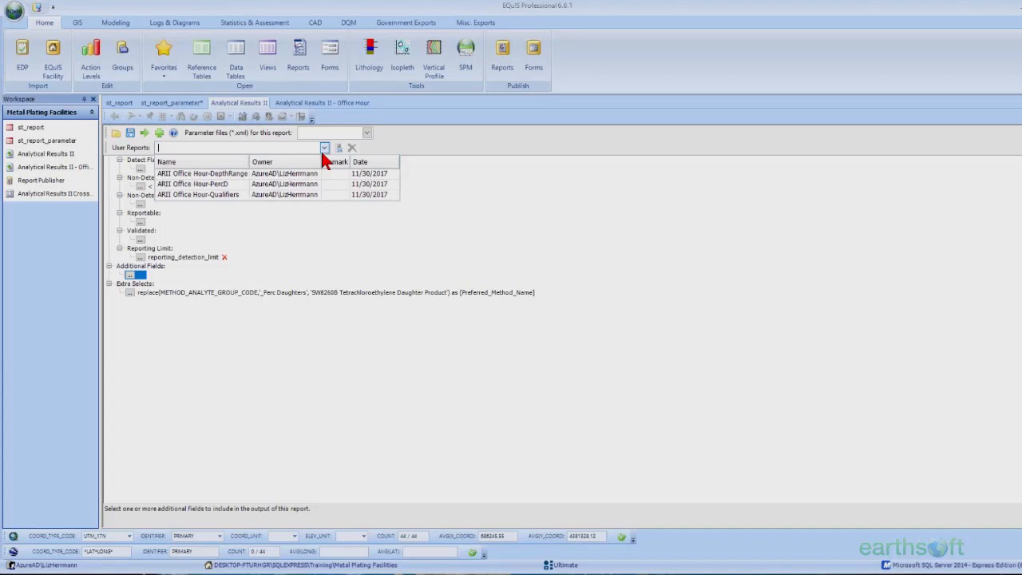
{"action": "left_click", "coordinate": [293, 187]}
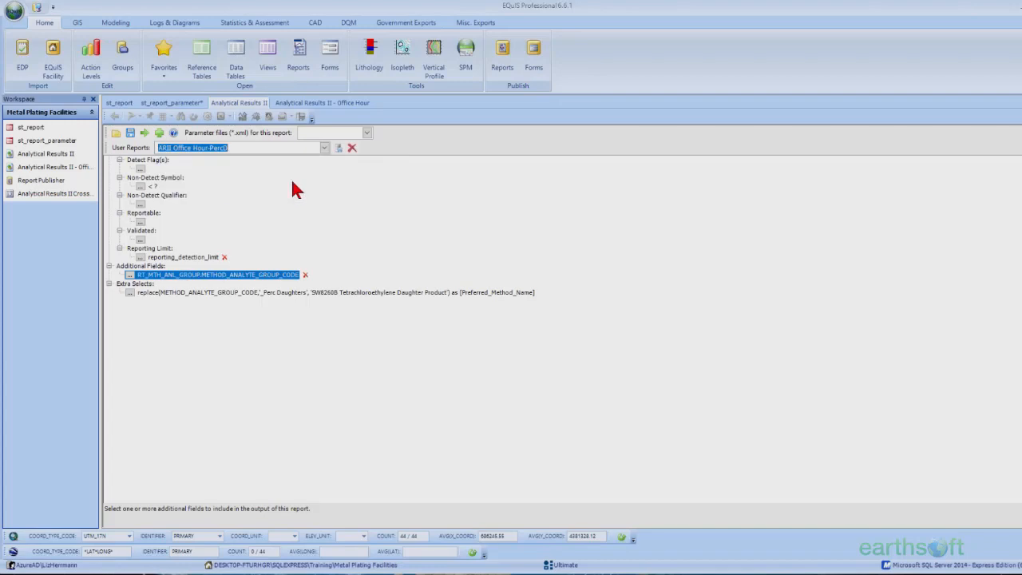
{"action": "left_click", "coordinate": [129, 275]}
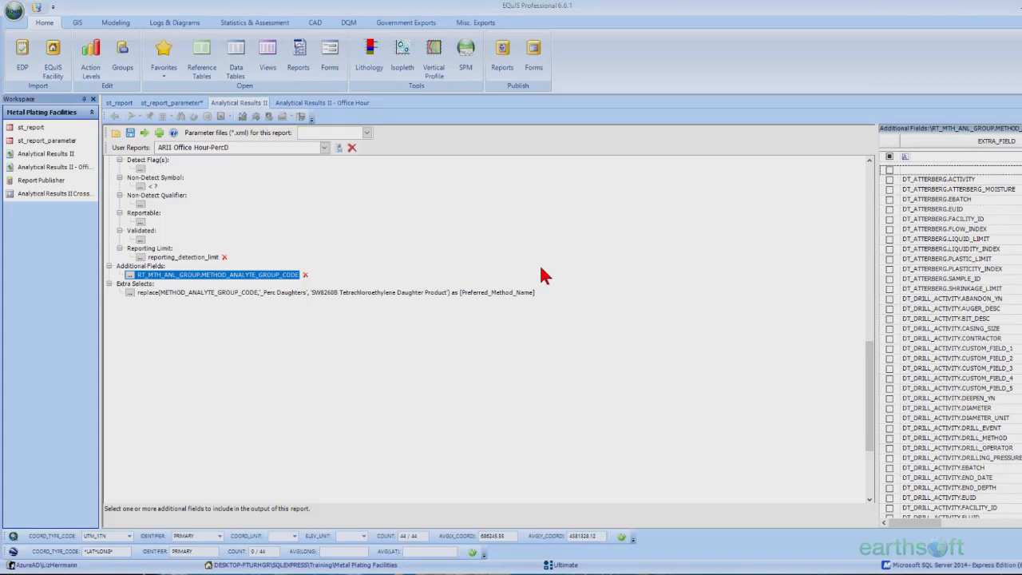
Step: Run the ARII Office Hour-PercD report and examine its METHOD_ANALYTE_GROUP_CODE and Preferred_Method_Name columns
{"action": "left_click", "coordinate": [144, 132]}
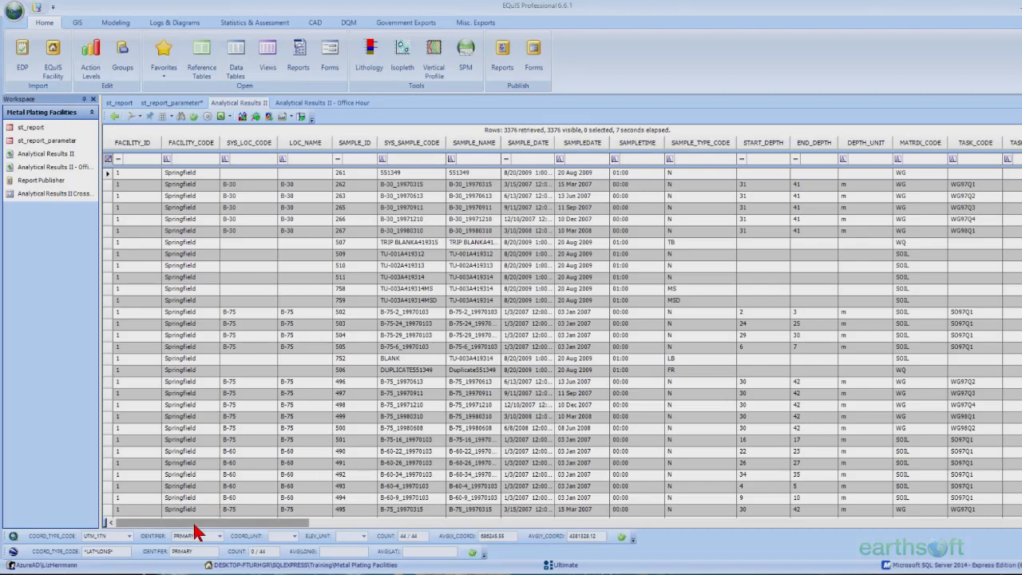
{"action": "left_click_drag", "start_coordinate": [194, 529], "coordinate": [981, 319]}
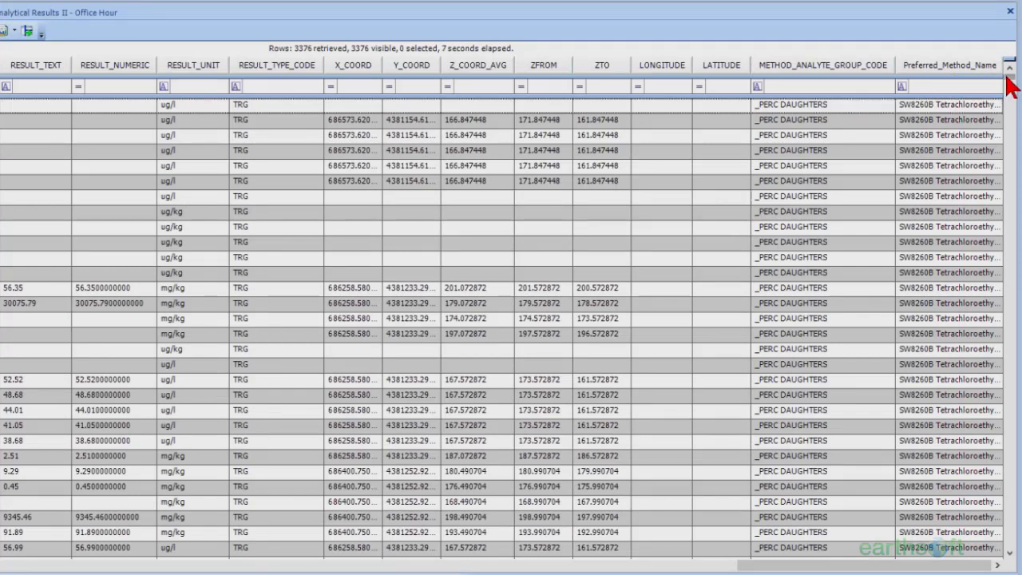
{"action": "left_click_drag", "start_coordinate": [1009, 87], "coordinate": [1019, 236]}
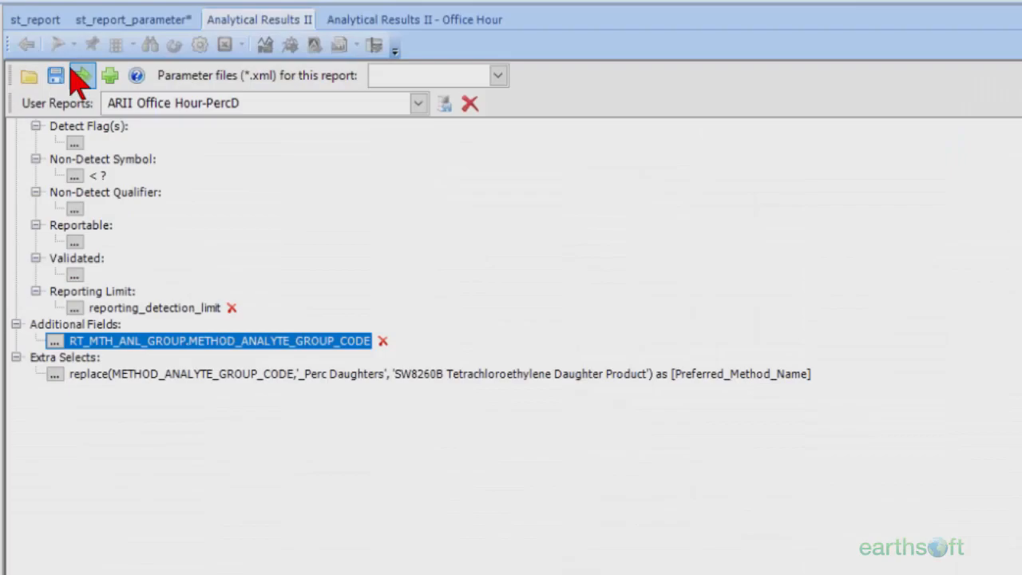
Step: Load the ARII Office Hour-Qualifiers user report, run it and compare the LAB_QUALIFIERS and Full_Qualifier columns
{"action": "left_click", "coordinate": [418, 103]}
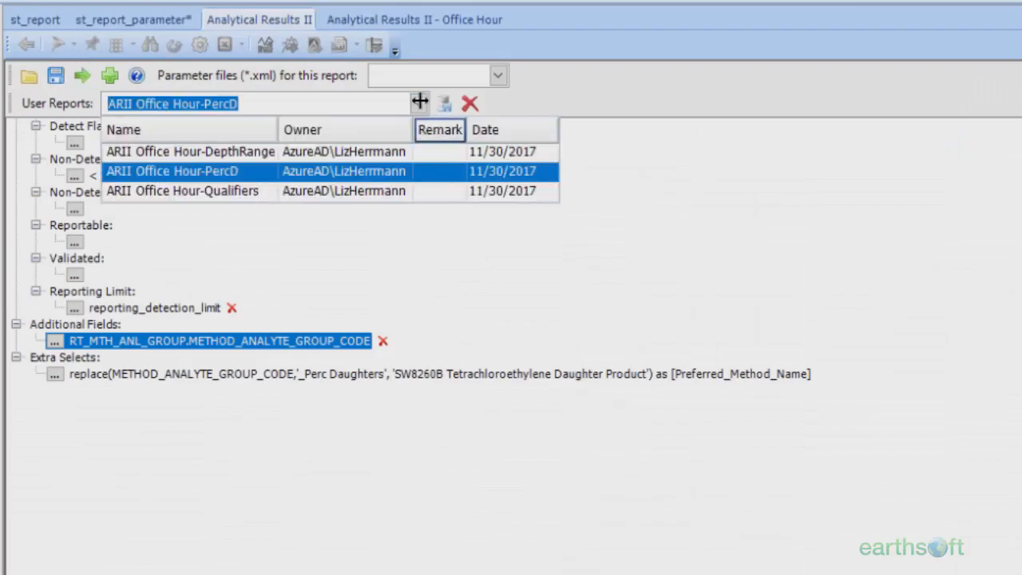
{"action": "left_click", "coordinate": [381, 191]}
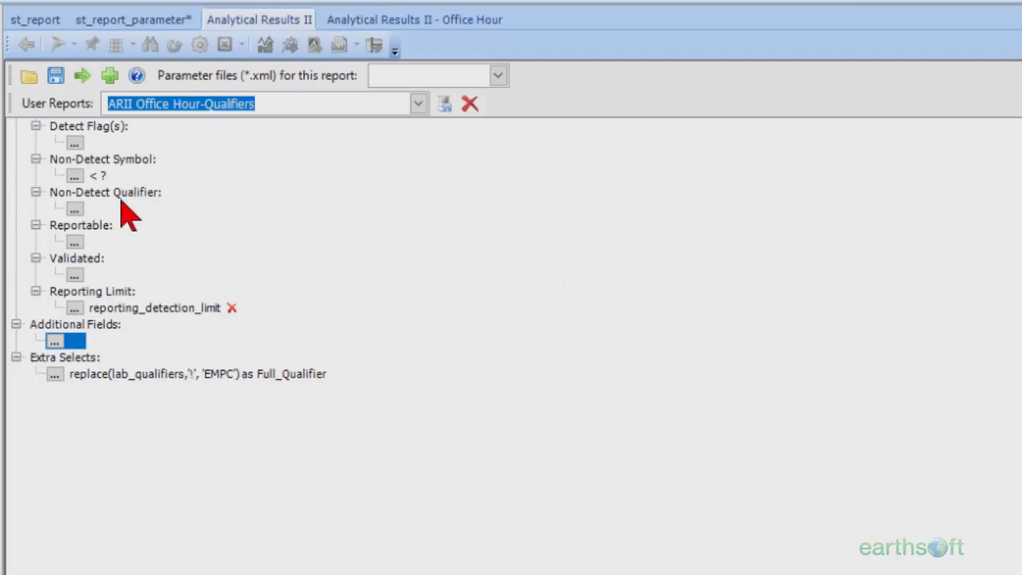
{"action": "left_click", "coordinate": [82, 74]}
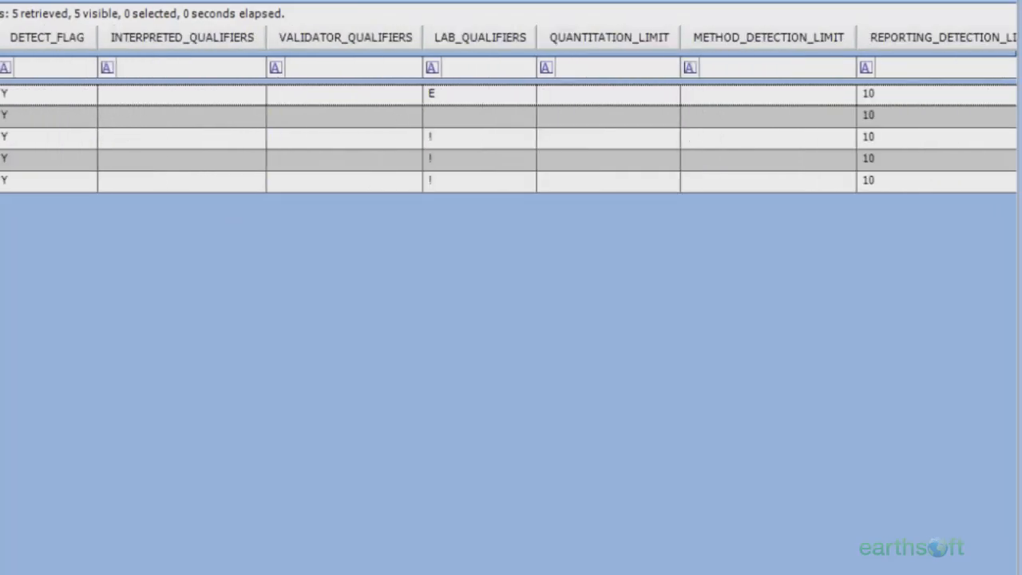
{"action": "scroll", "coordinate": [507, 138], "scroll_direction": "right", "scroll_amount": 15}
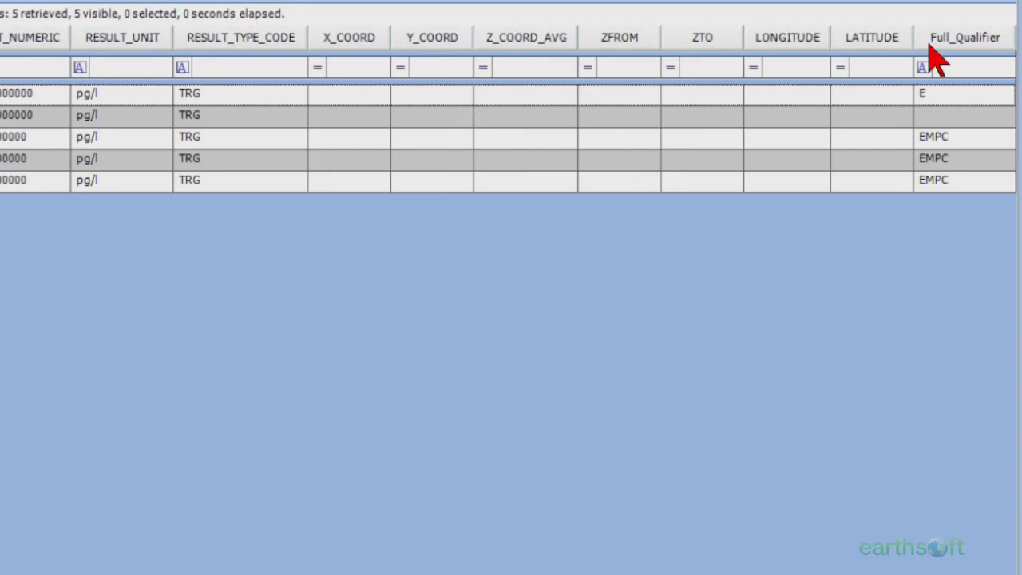